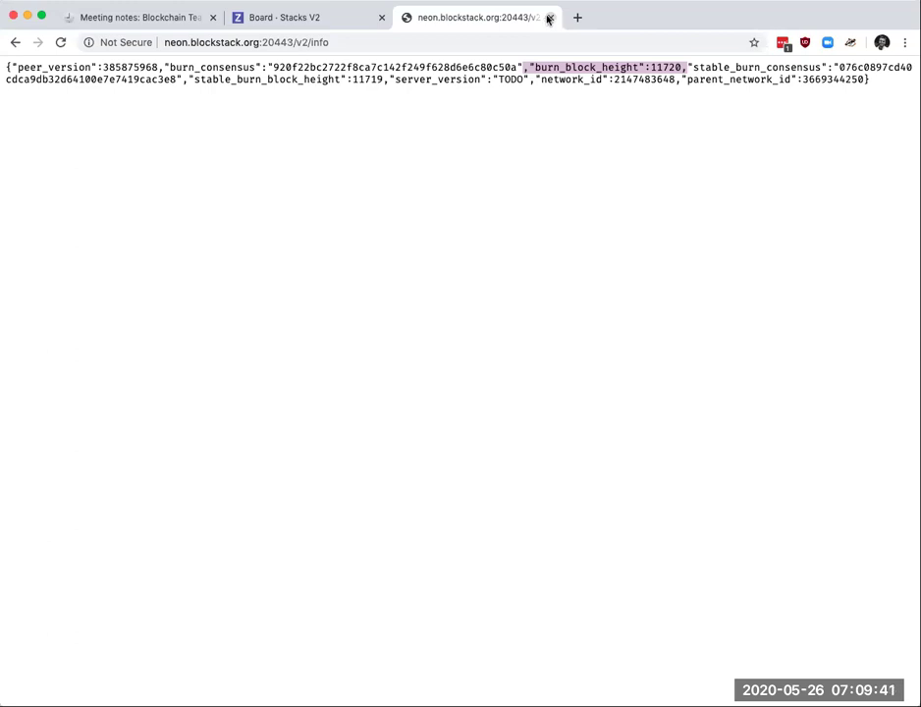
Step: Open the p2p-firewall link from the May 26 meeting notes and look over the recent commits of the bitcoin-p2p-firewall repository
click(157, 17)
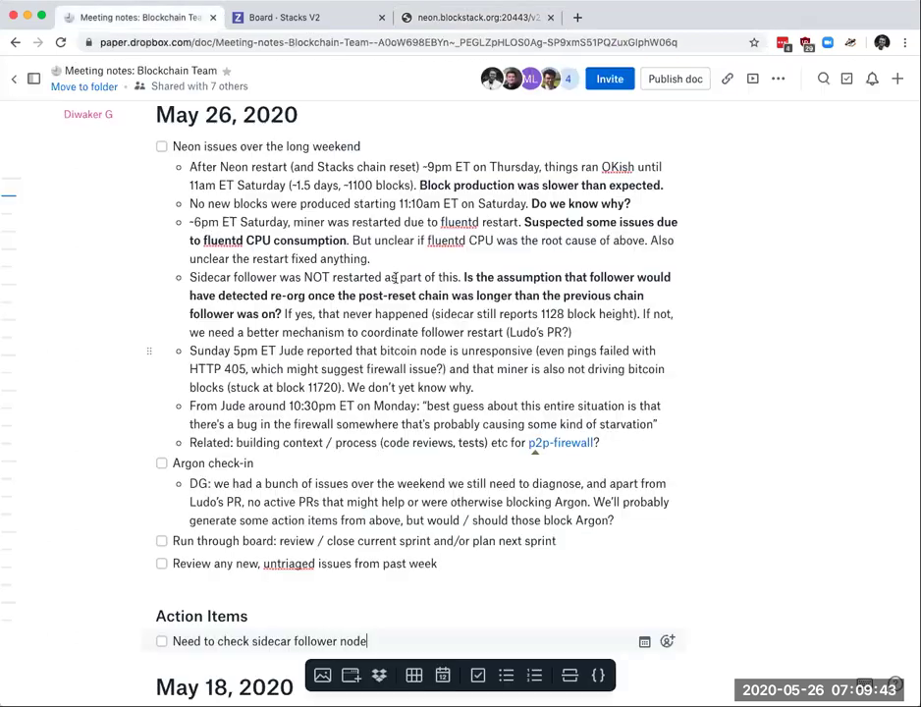
click(559, 442)
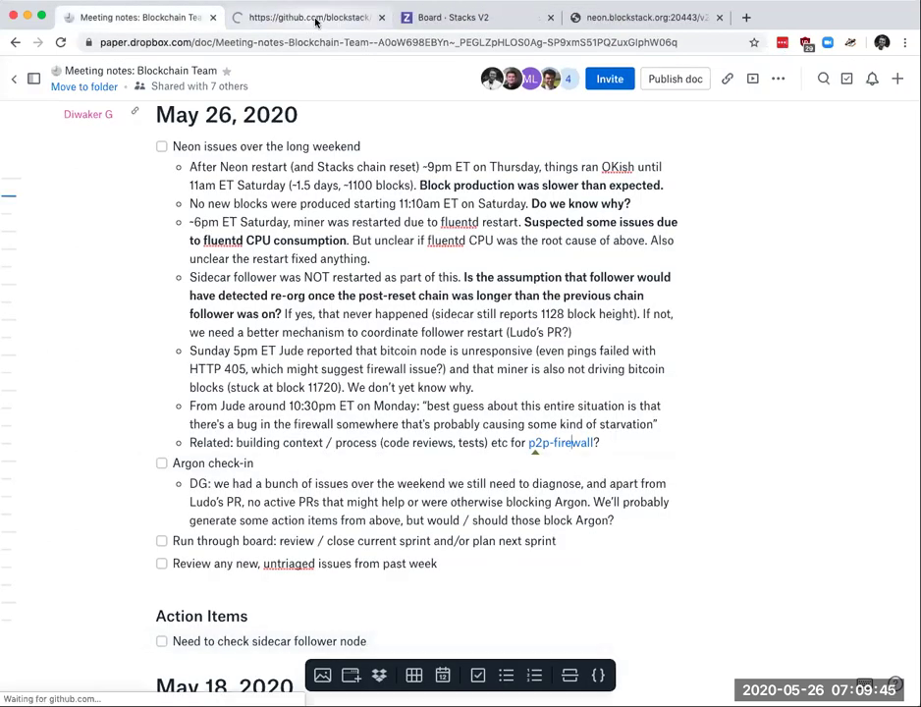
click(315, 20)
click(185, 261)
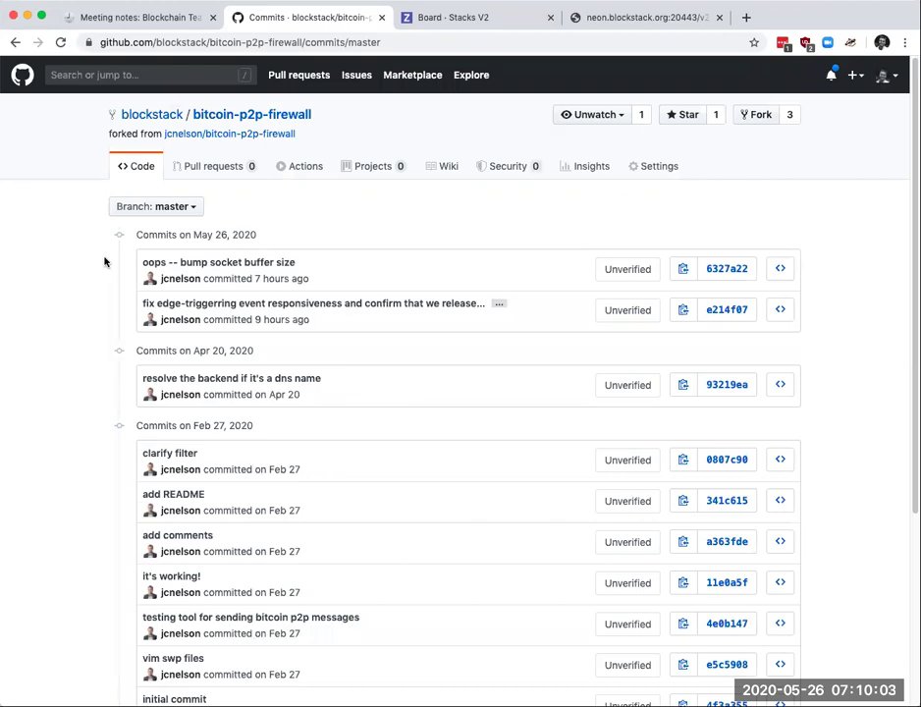
Step: Check the burn block height in the Neon node's v2/info response
click(160, 16)
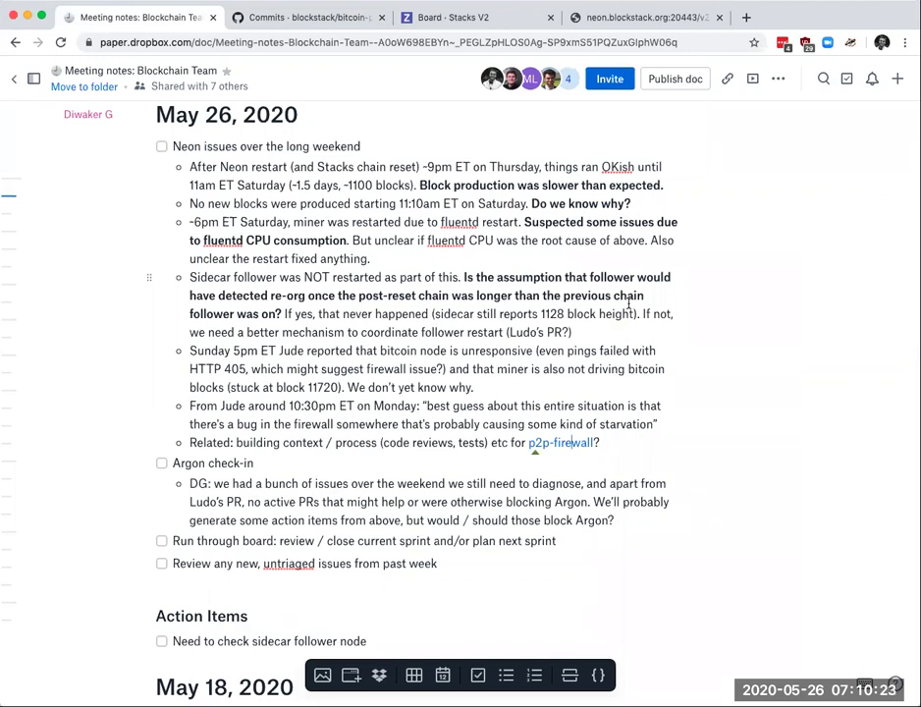
click(643, 20)
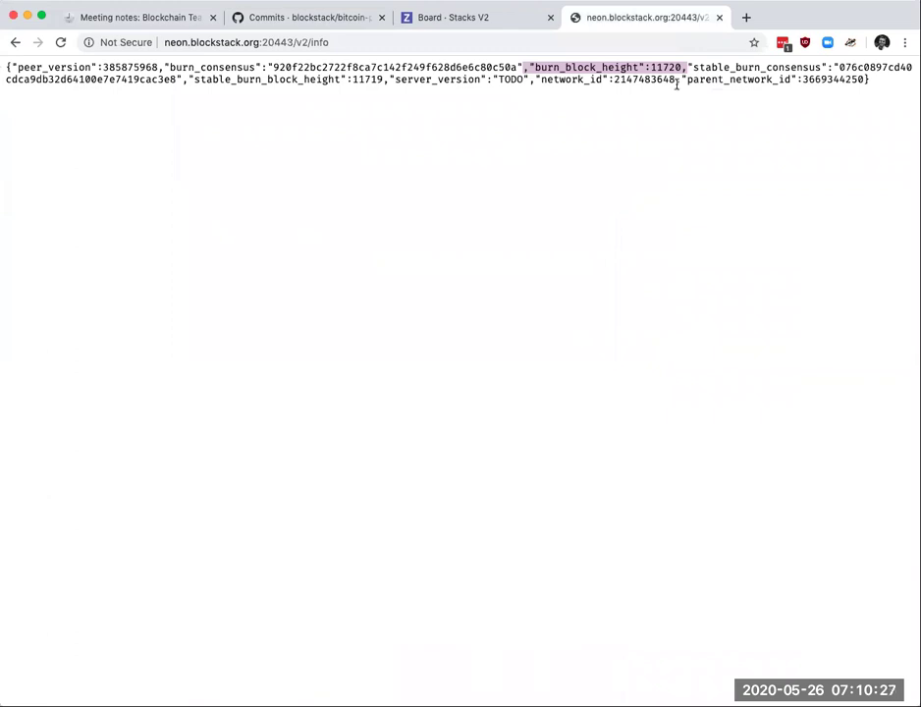
click(648, 71)
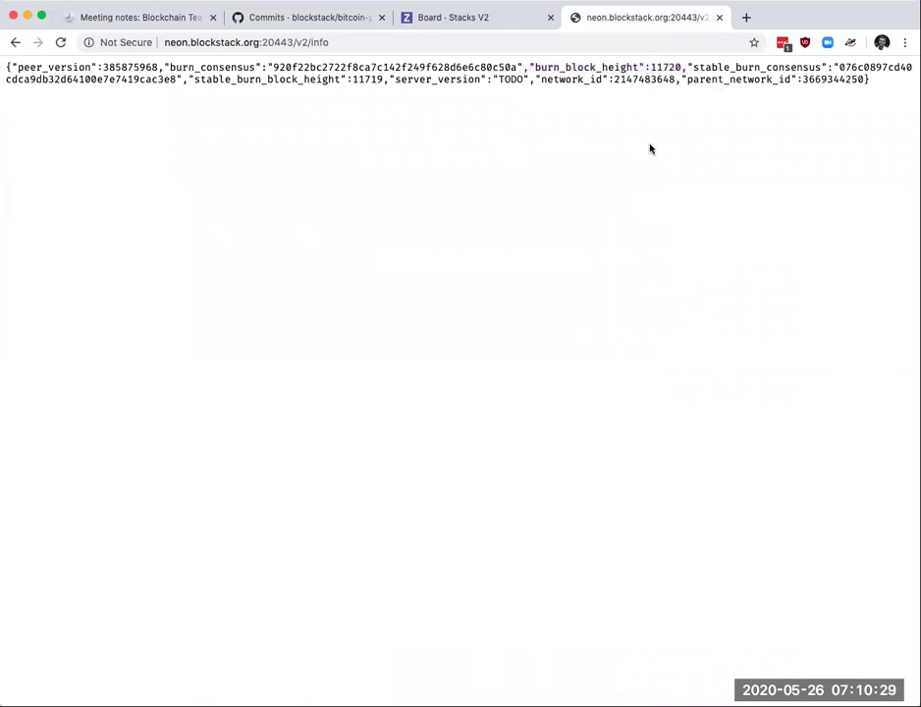
Step: Add the action item "Is Neon master node talking to bitcoin node through p2p-firewall" to the May 26 meeting notes
click(119, 24)
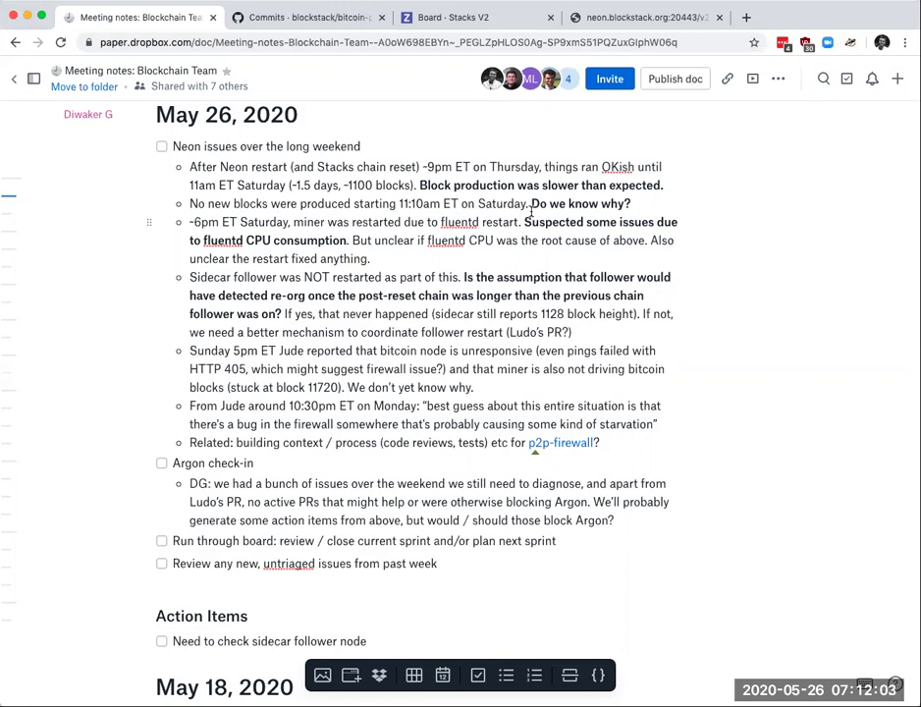
scroll(131, 241, down, 1)
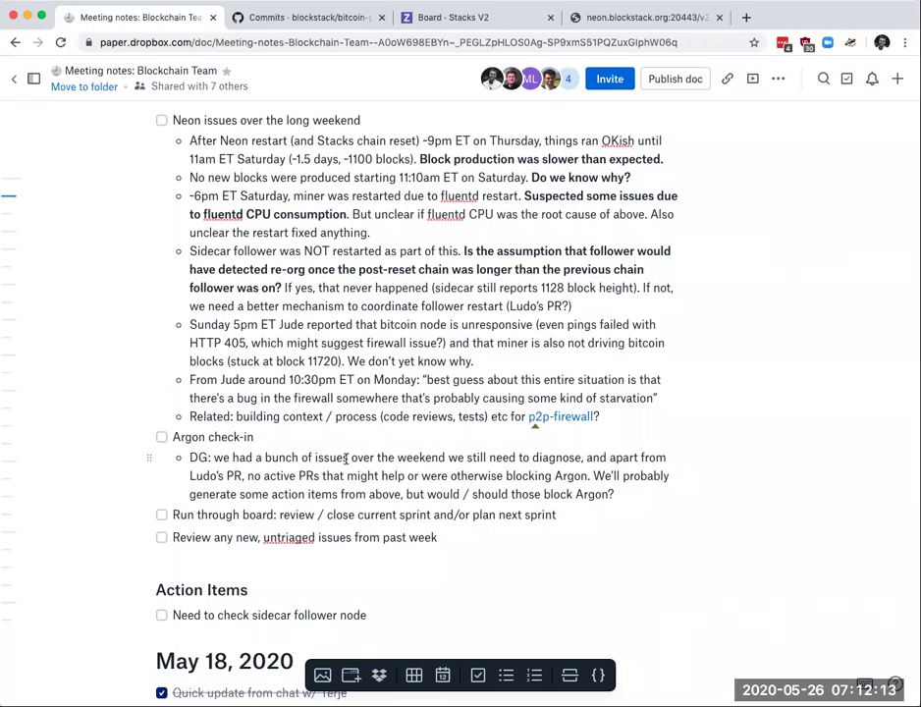
scroll(349, 437, down, 1)
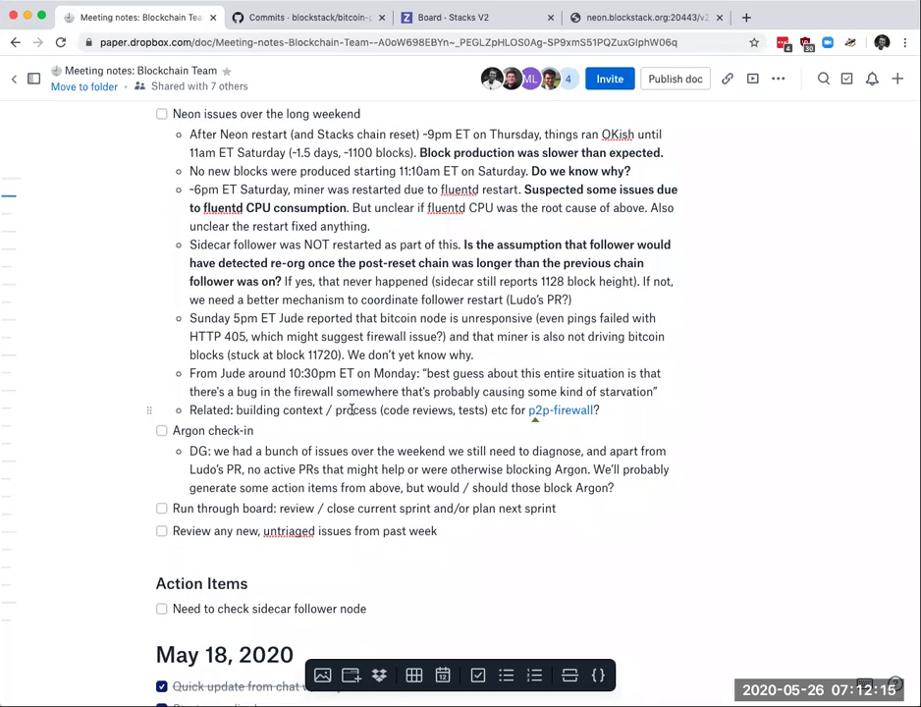
scroll(323, 498, down, 1)
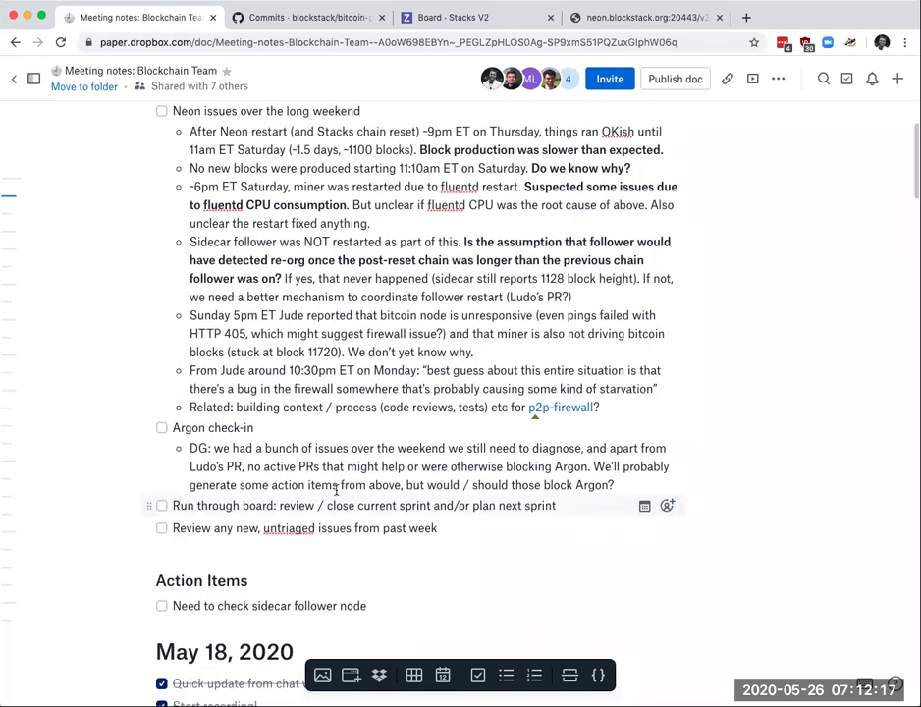
click(378, 598)
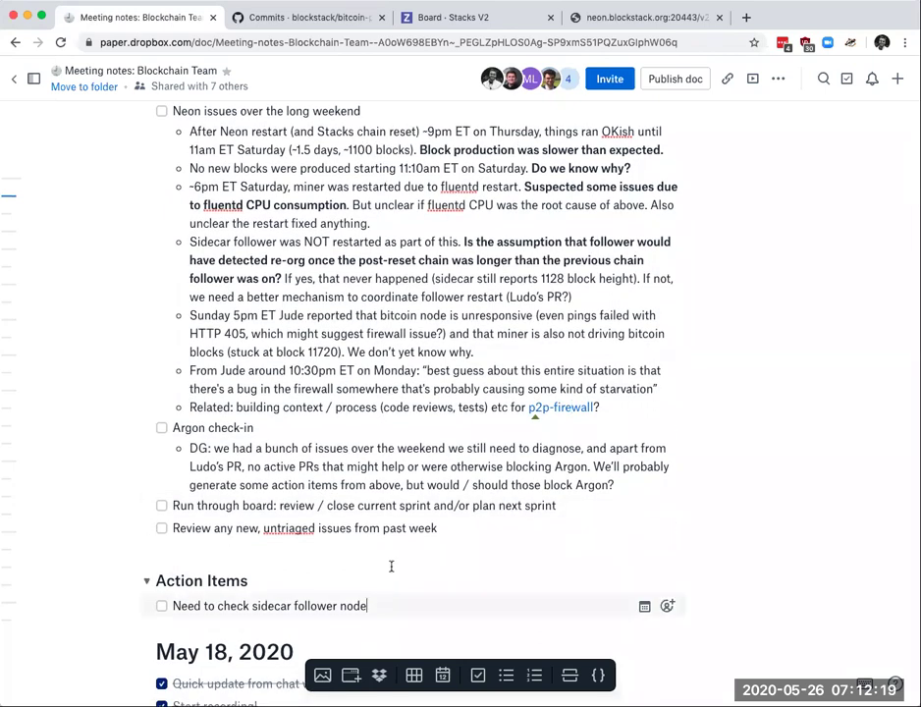
key(Return)
text(Is Neon master node)
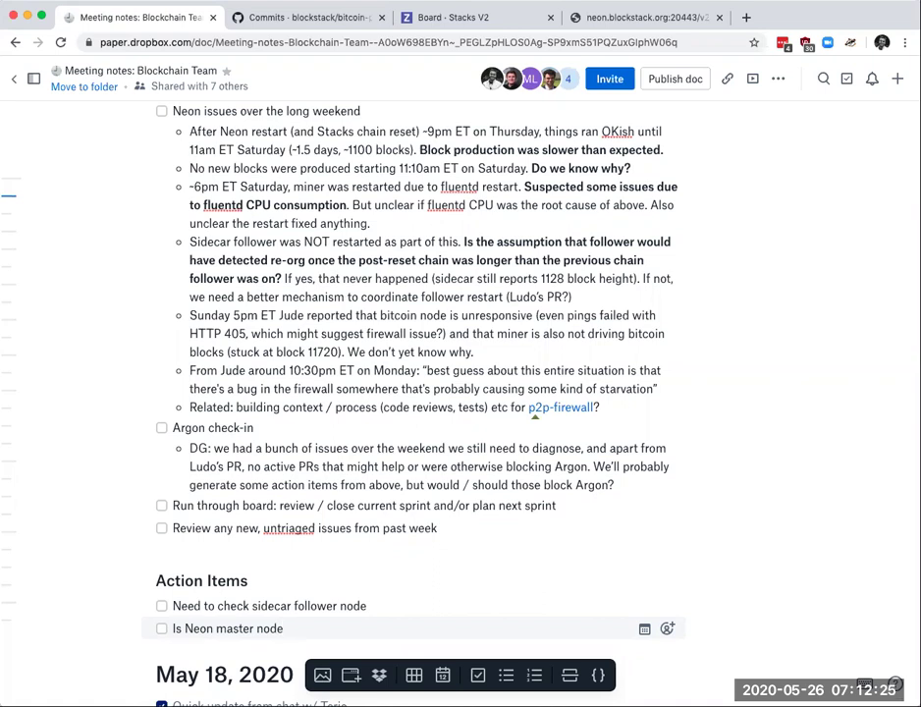
text(talking to bitcoin nod)
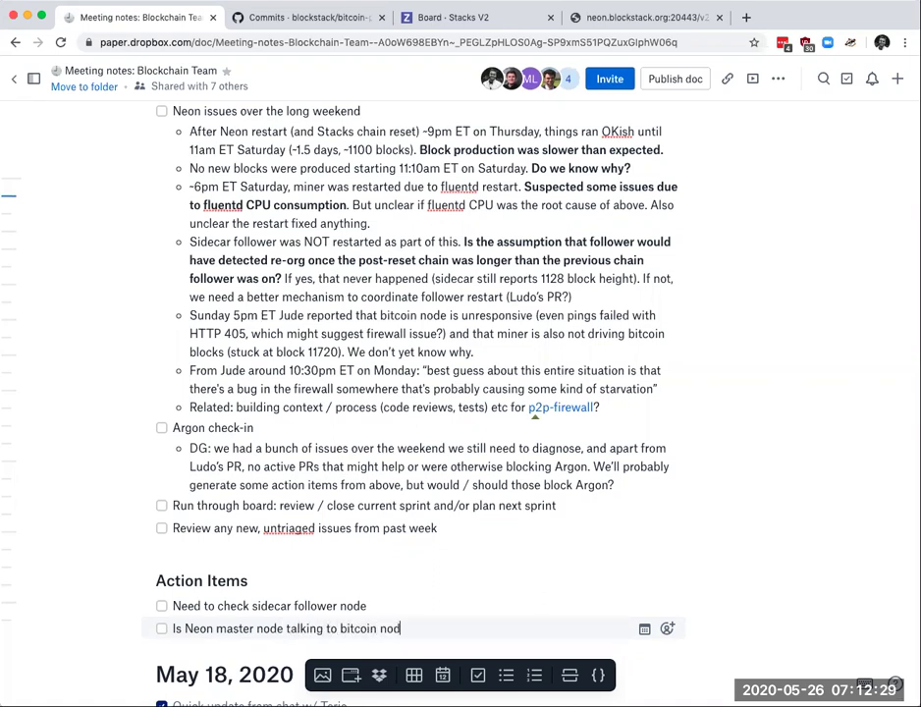
text(e through p2p-firewall)
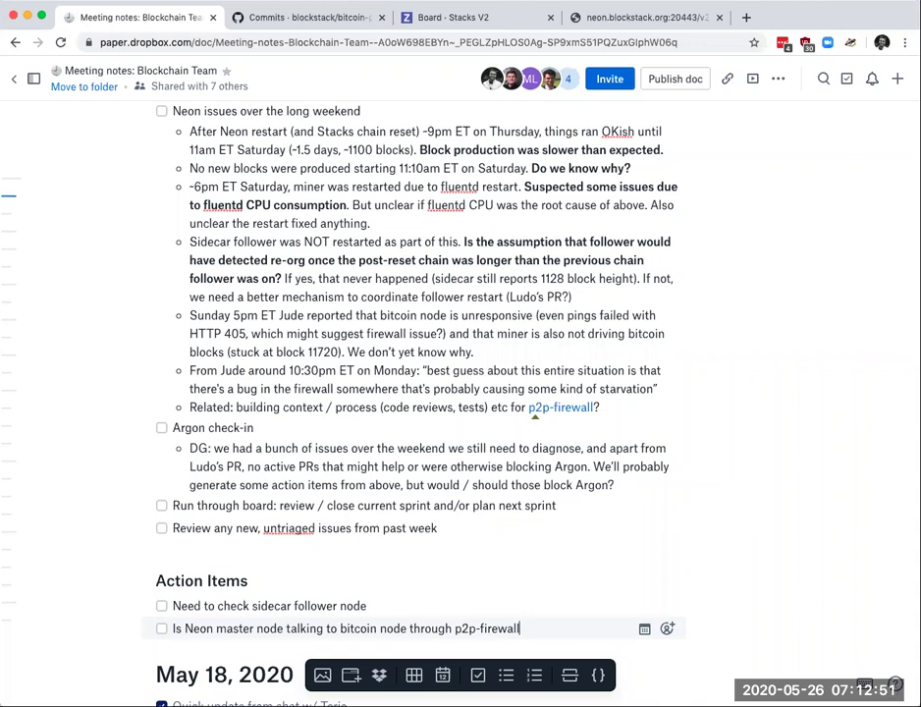
Step: Extend the sidecar follower node action item with ", if follower is synchronized"
click(367, 605)
text(, if )
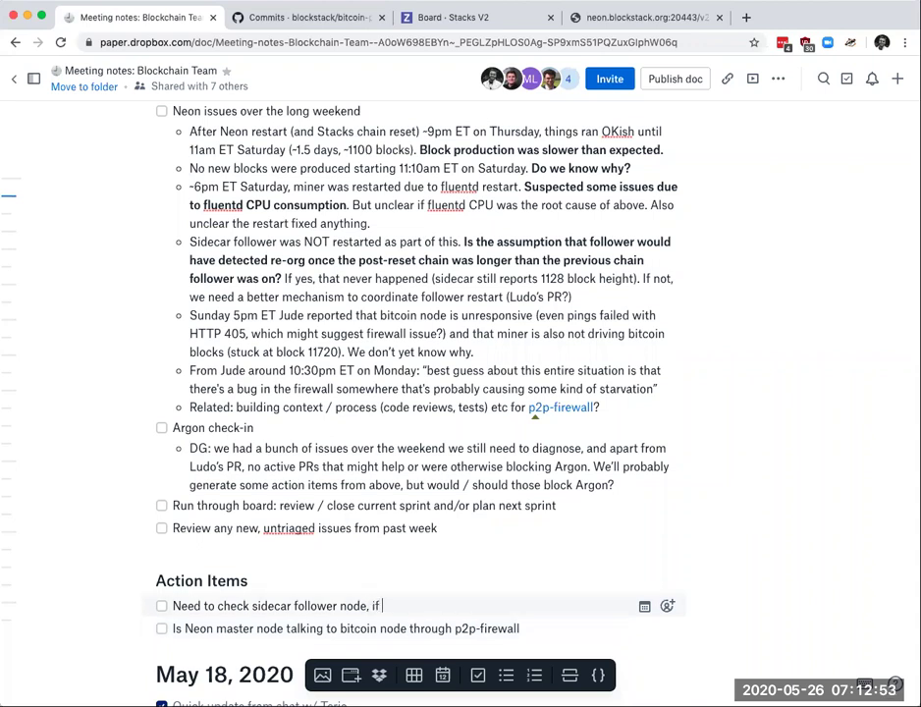
text(follower is synchronized)
key(BackSpace)
key(BackSpace)
key(BackSpace)
key(BackSpace)
text(ized)
Step: Append ". It shouldn't need to." to the Neon master node item and nest a note that a teammate checked and it is (italic) using the p2p-firewall
click(519, 628)
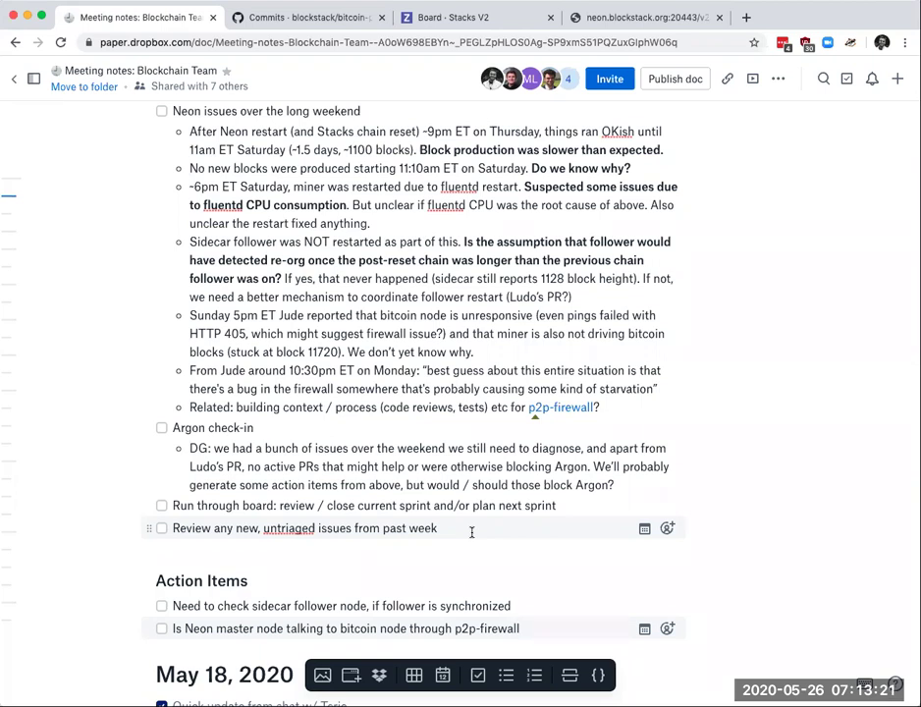
text(. It shouldn't need to.)
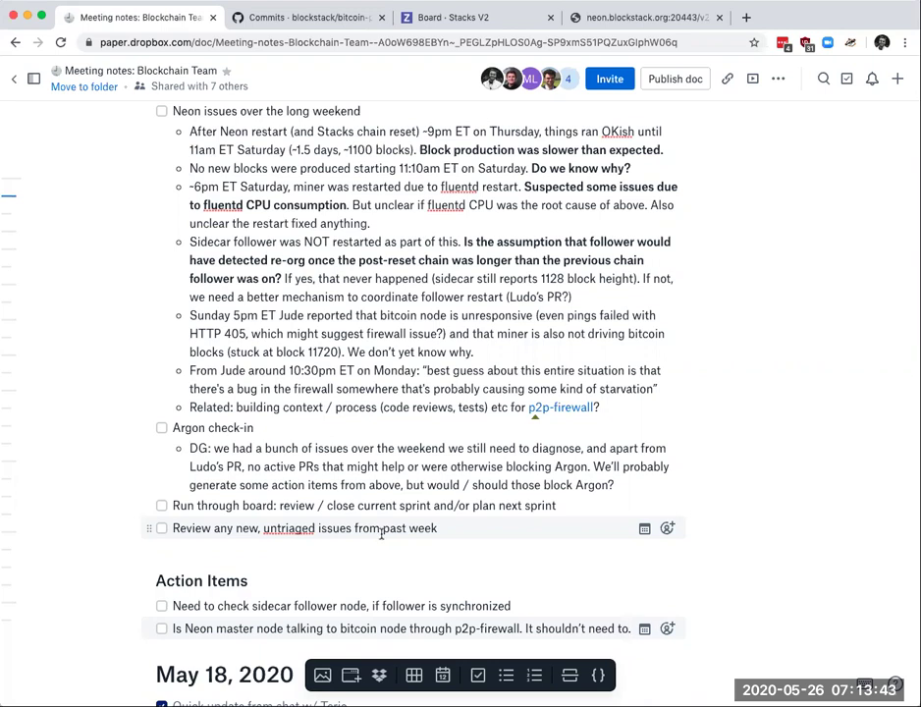
key(Return)
key(Tab)
text(LUdo c)
key(BackSpace)
key(BackSpace)
key(BackSpace)
key(BackSpace)
key(BackSpace)
text(udo c)
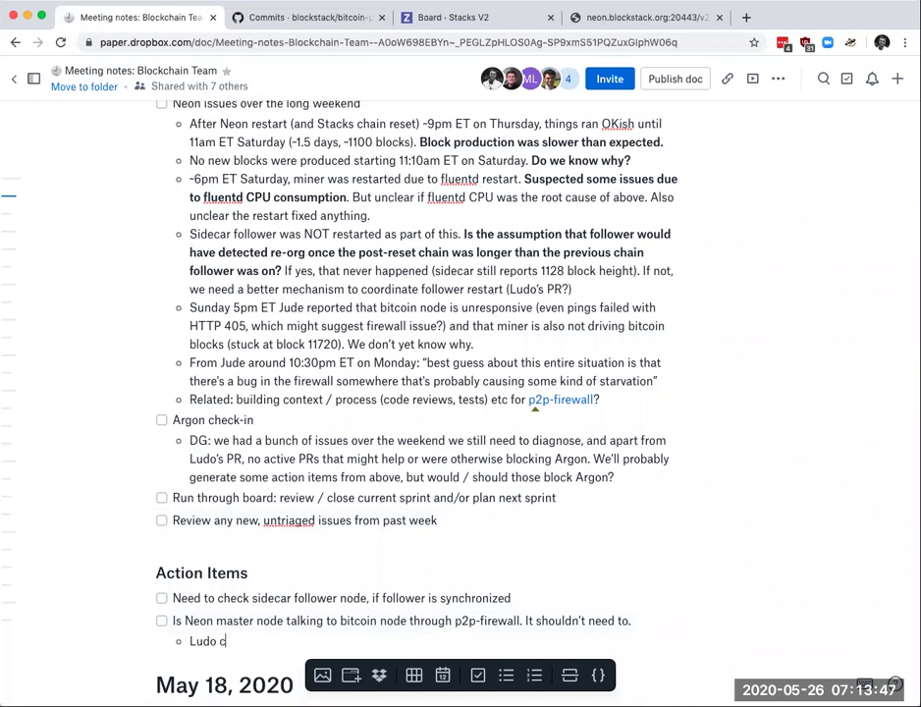
text(hecked and i)
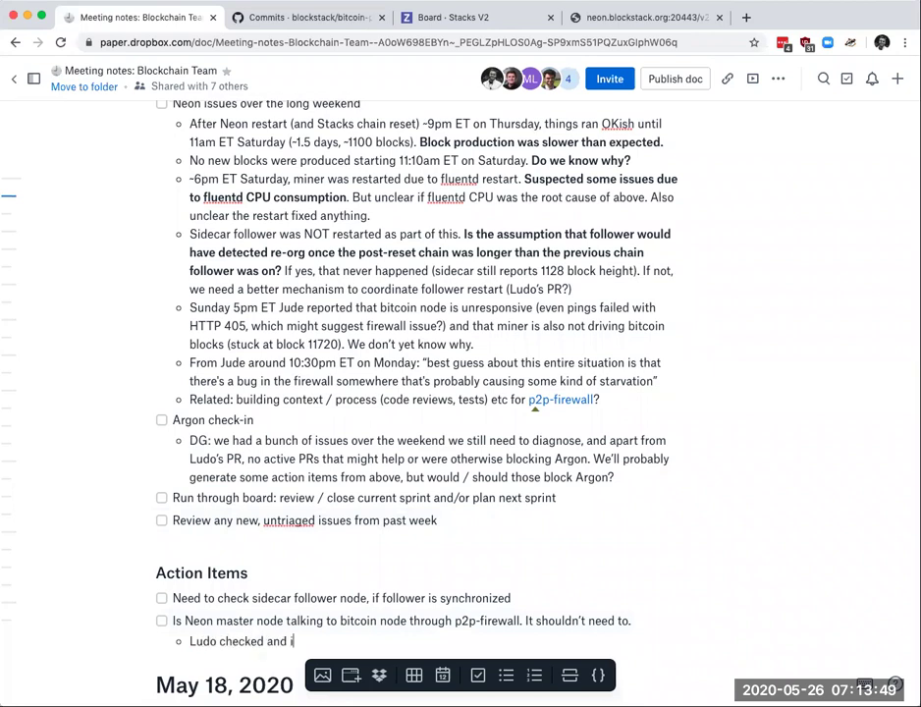
text(t _is_ using the p2p-firewall)
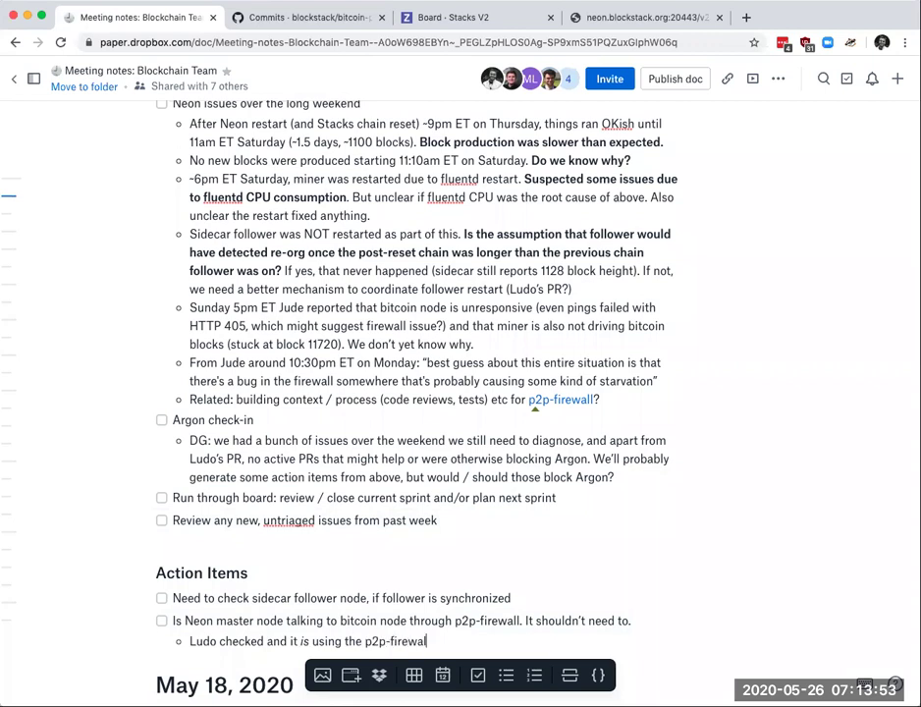
key(Return)
key(BackSpace)
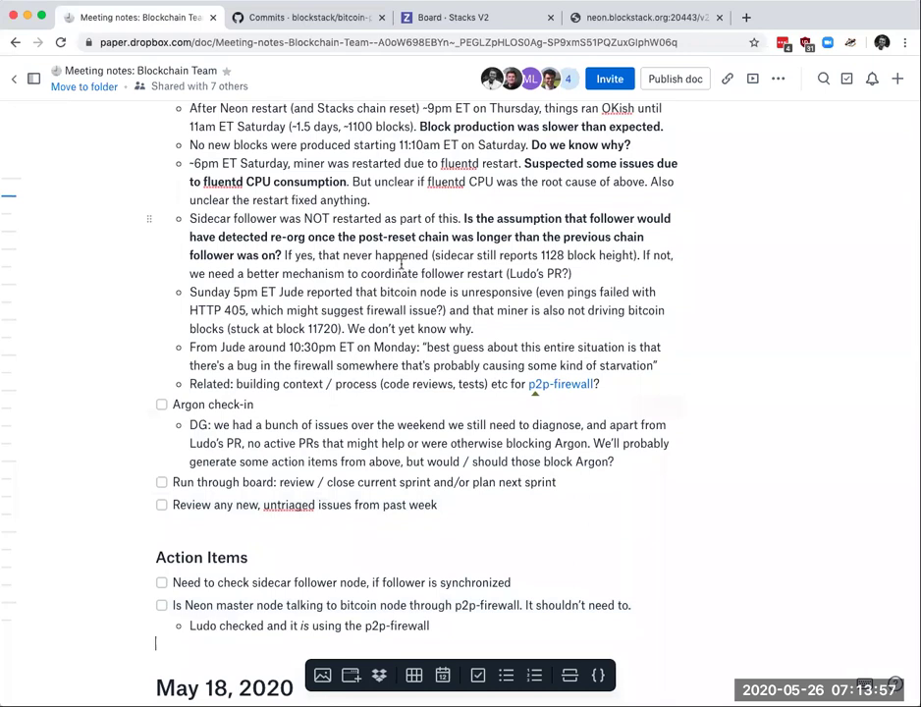
Step: Add an empty nested bullet under the sidecar follower node action item
scroll(400, 263, up, 1)
scroll(401, 263, up, 1)
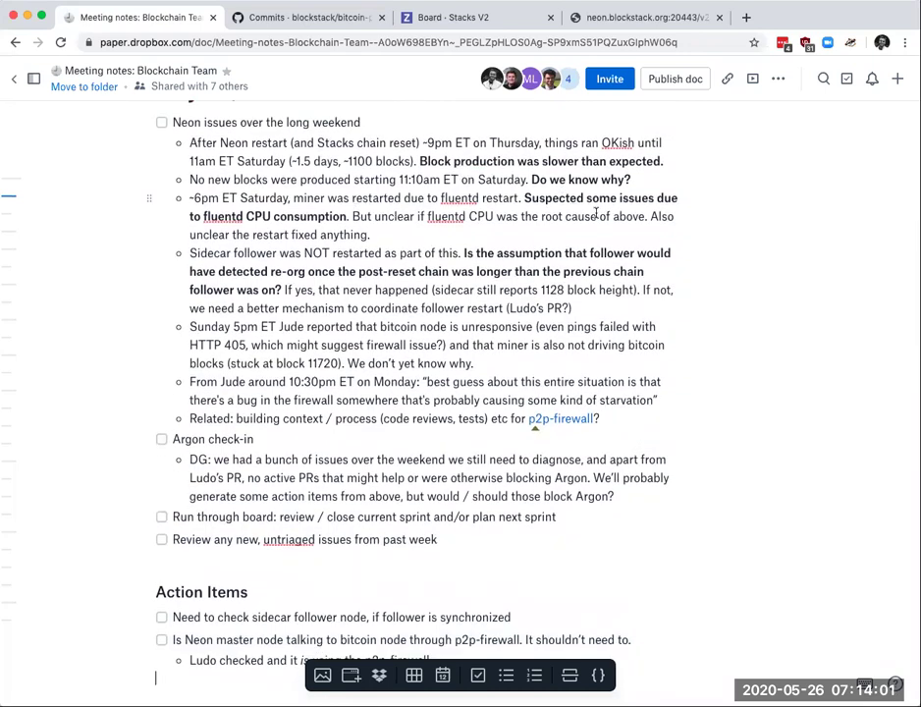
scroll(533, 253, down, 1)
scroll(491, 250, down, 1)
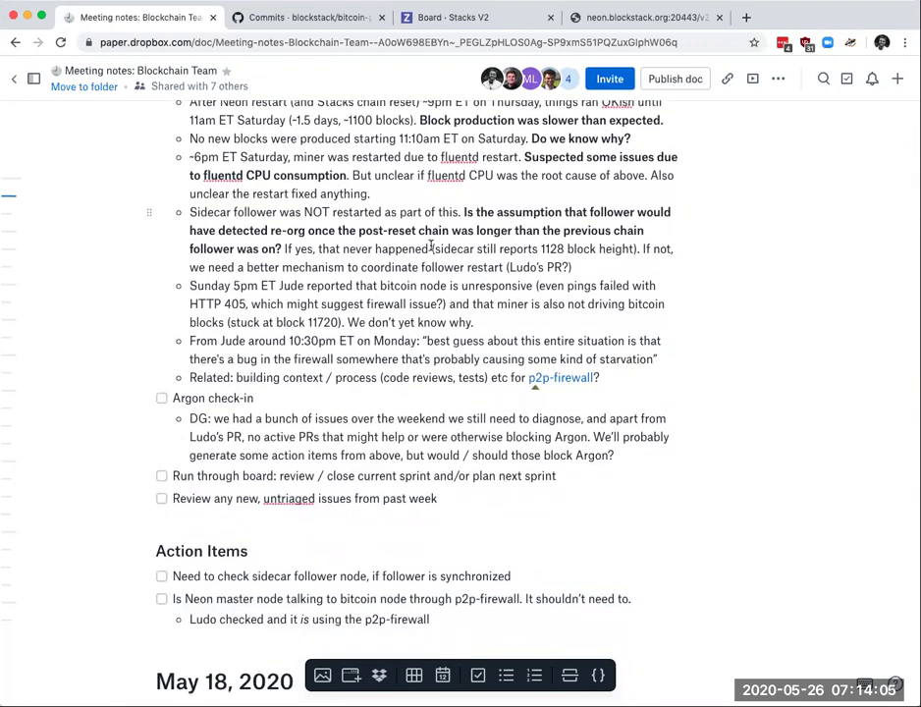
scroll(478, 236, down, 1)
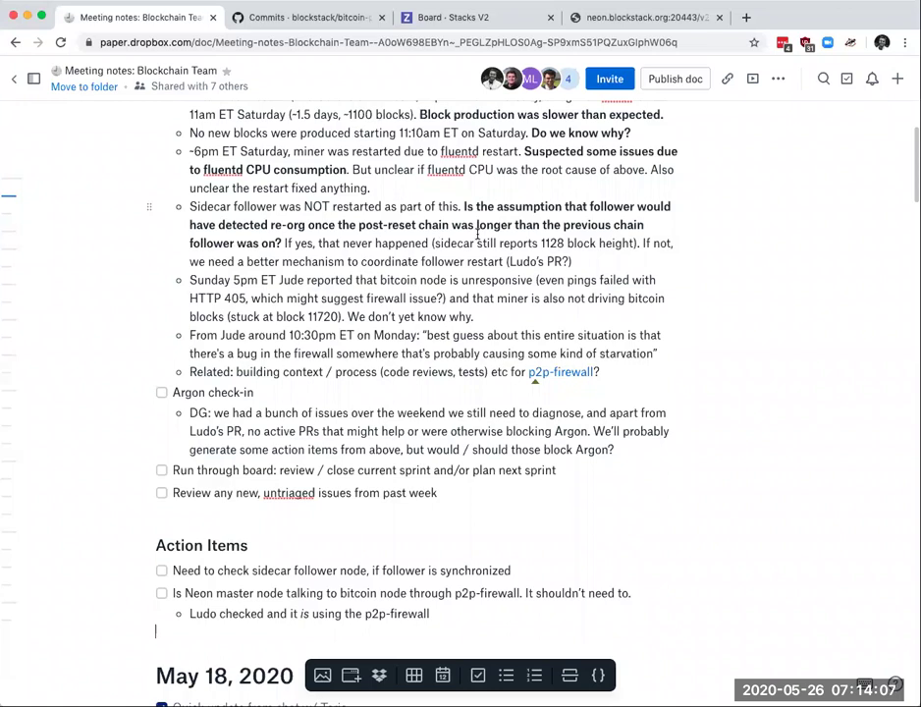
scroll(511, 314, down, 1)
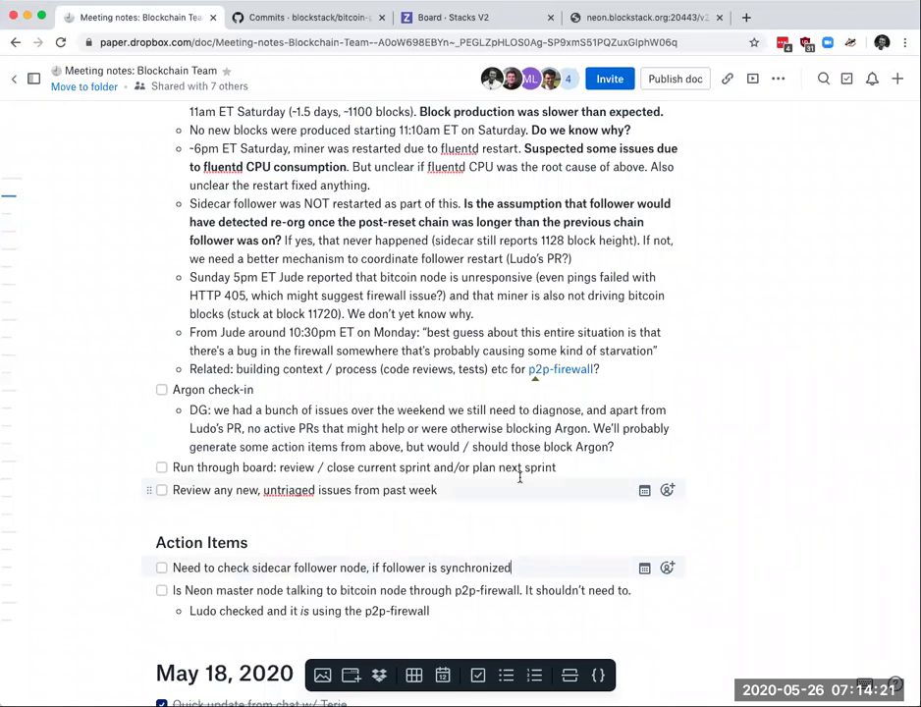
key(Return)
key(Tab)
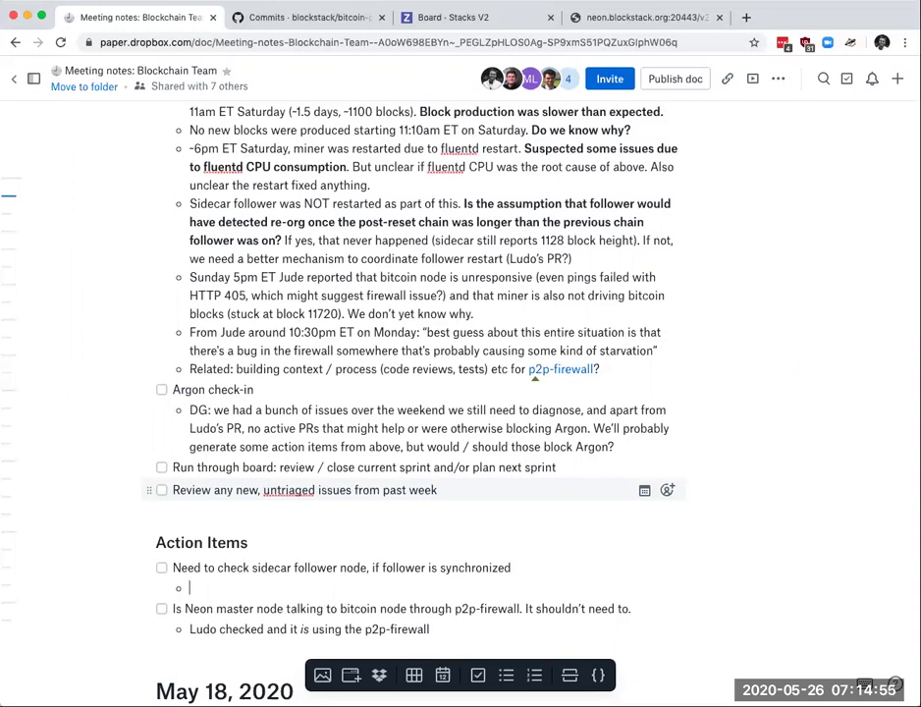
Step: Review the May 26 notes on the Neon issues and the remaining agenda items
scroll(344, 354, up, 1)
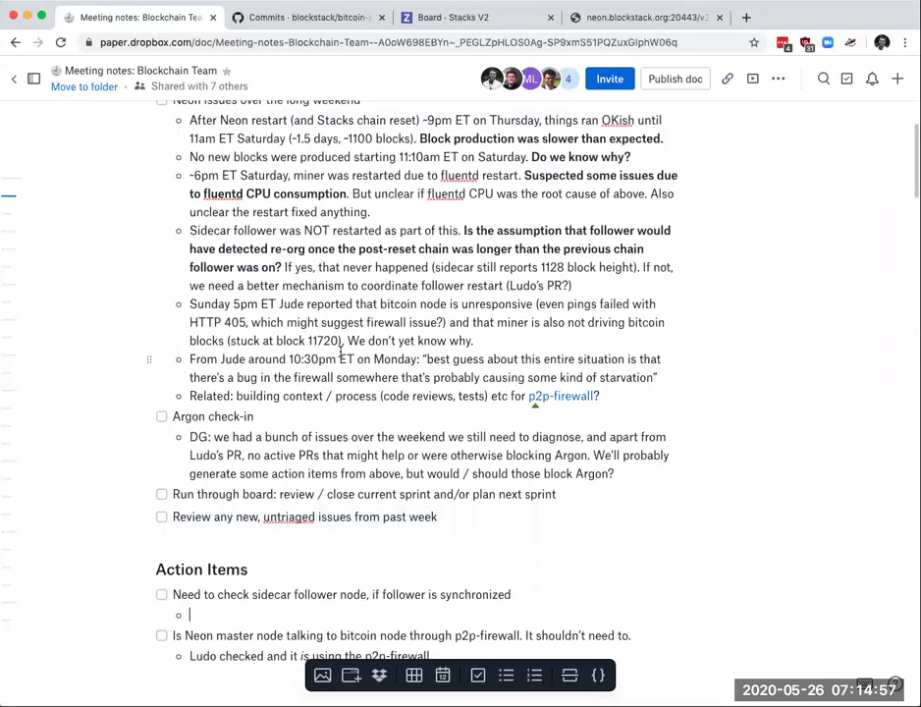
scroll(353, 338, down, 1)
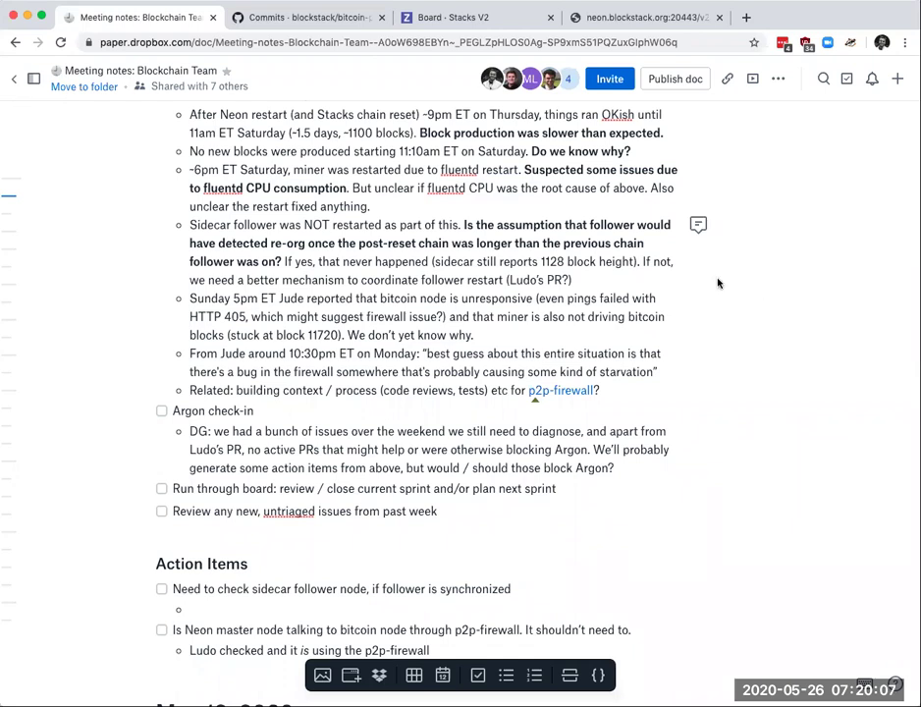
scroll(675, 323, up, 1)
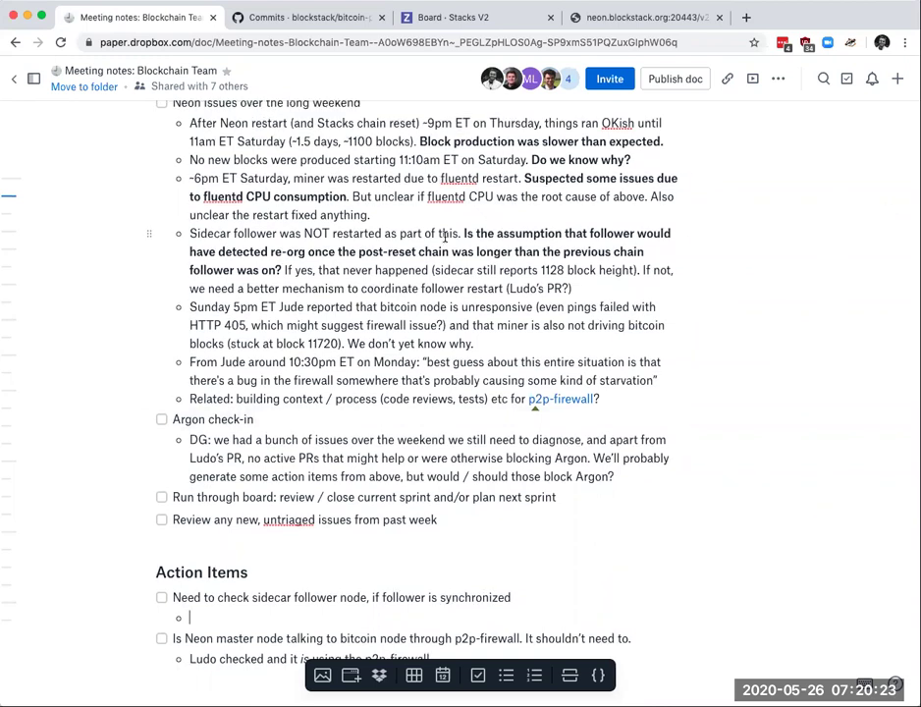
scroll(454, 241, up, 1)
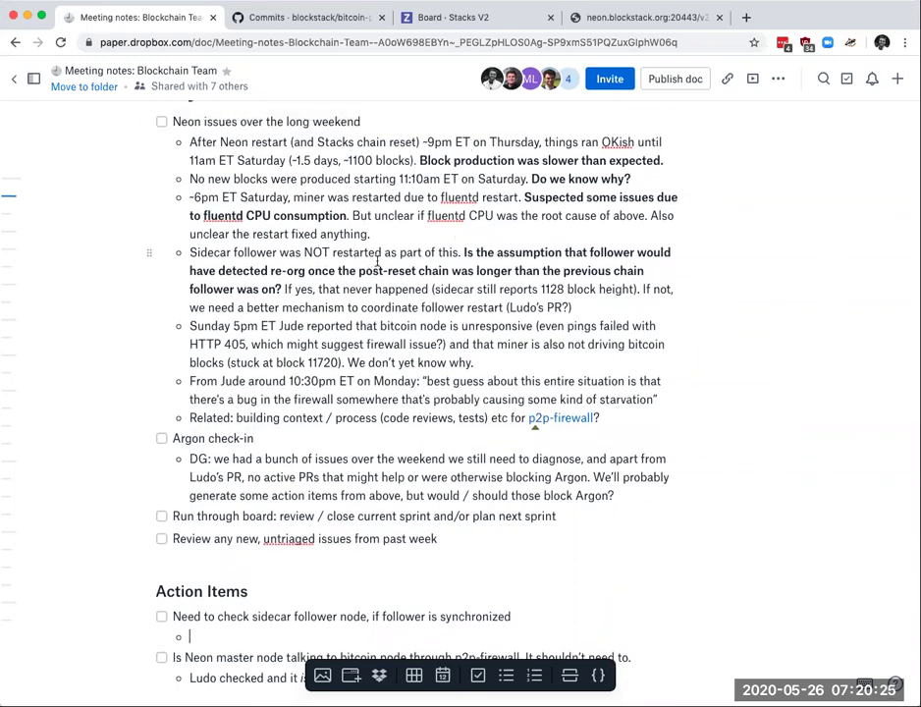
scroll(495, 233, up, 5)
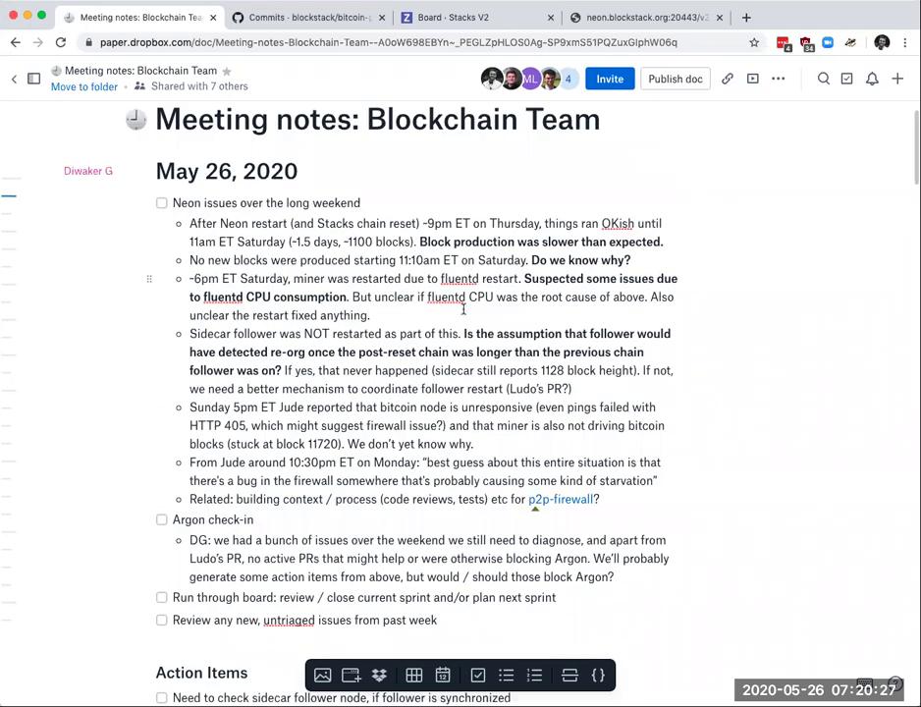
scroll(471, 286, down, 1)
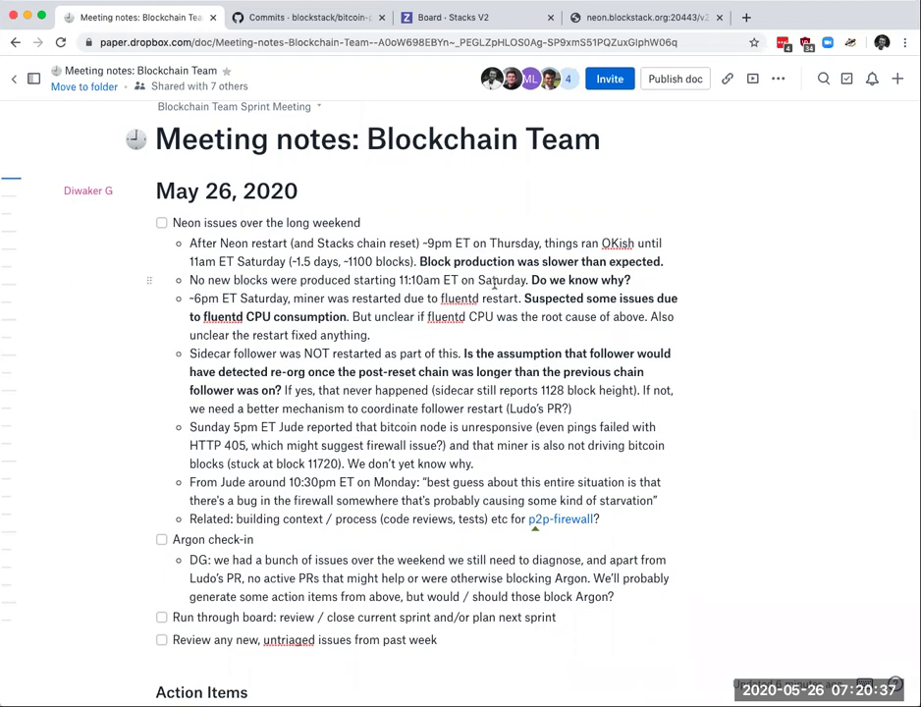
scroll(589, 172, down, 1)
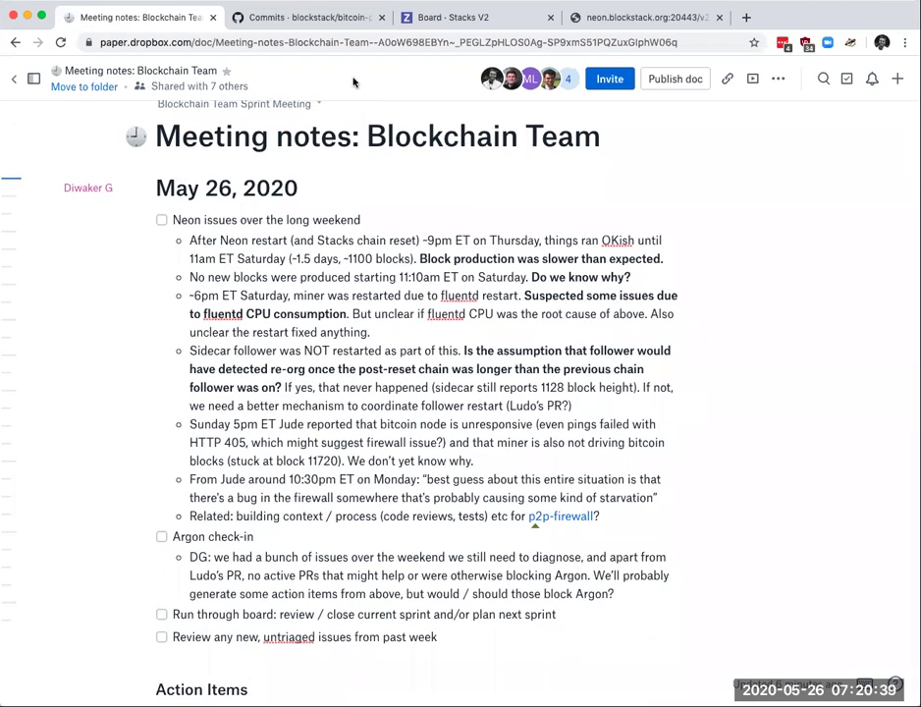
Step: Switch to the ZenHub Stacks V2 board and close Review/QA issue #1513 about nodes pinging each other back early
click(460, 25)
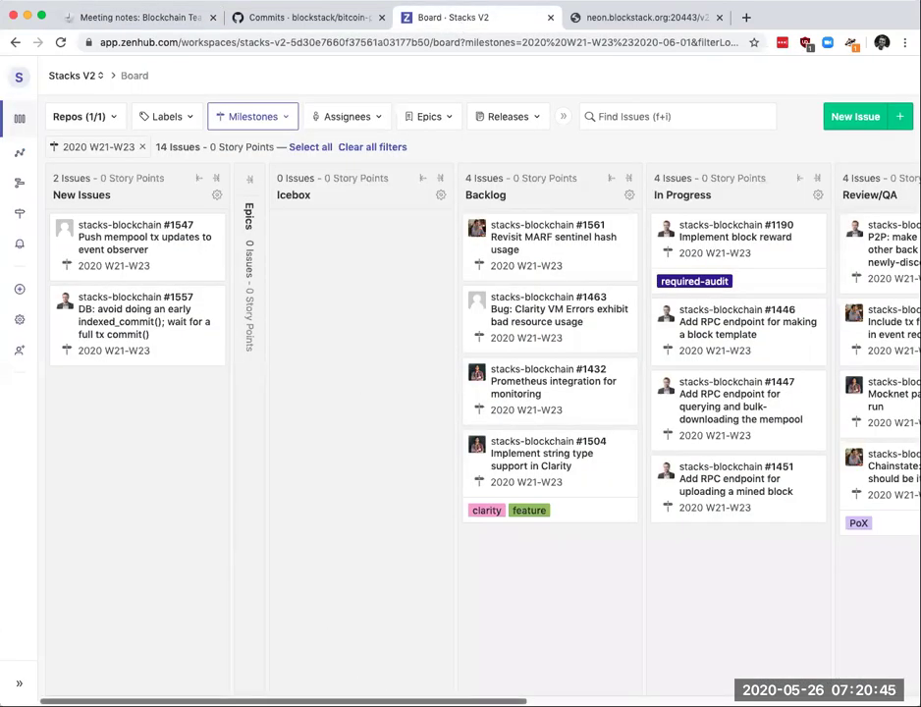
scroll(481, 393, right, 5)
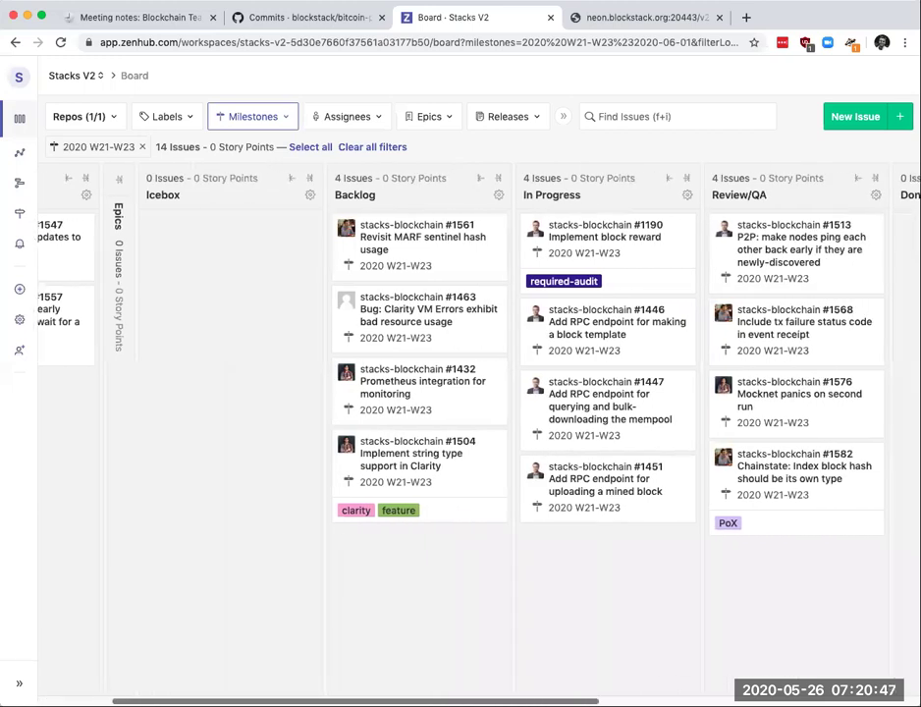
scroll(618, 650, right, 10)
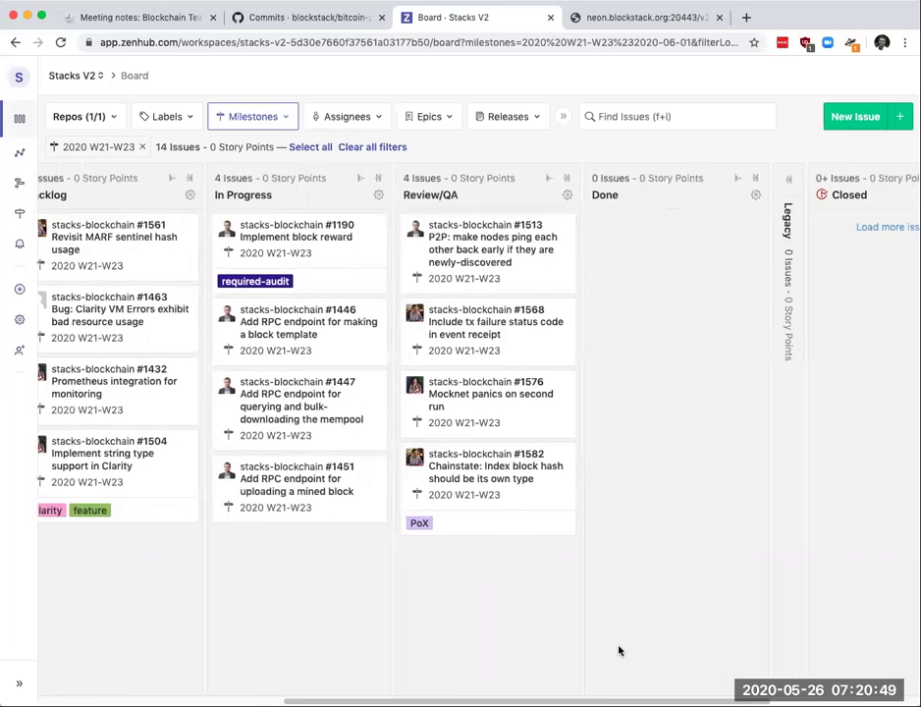
click(503, 254)
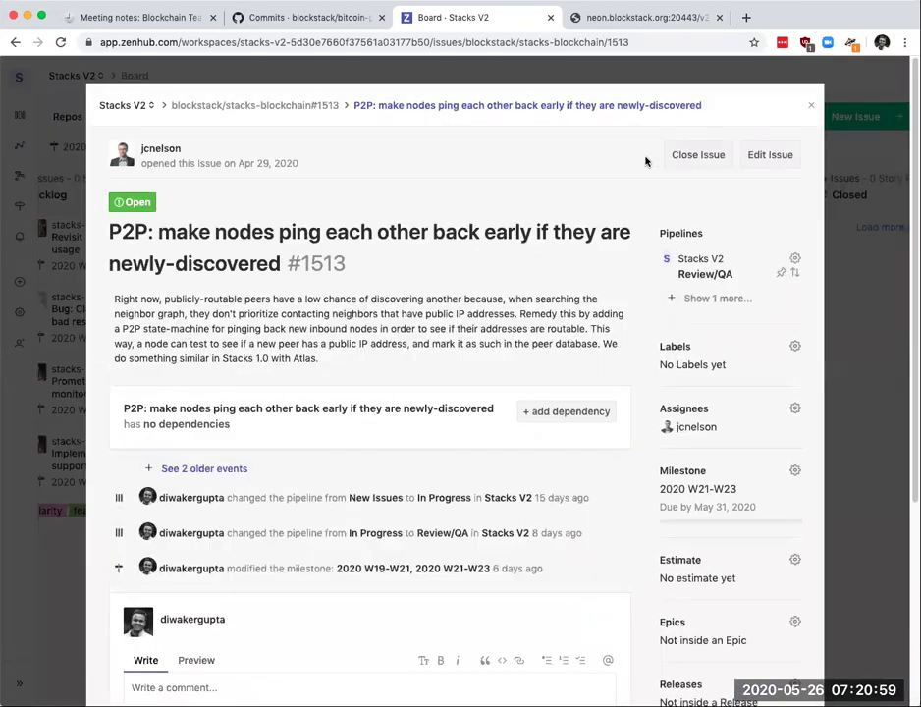
click(704, 157)
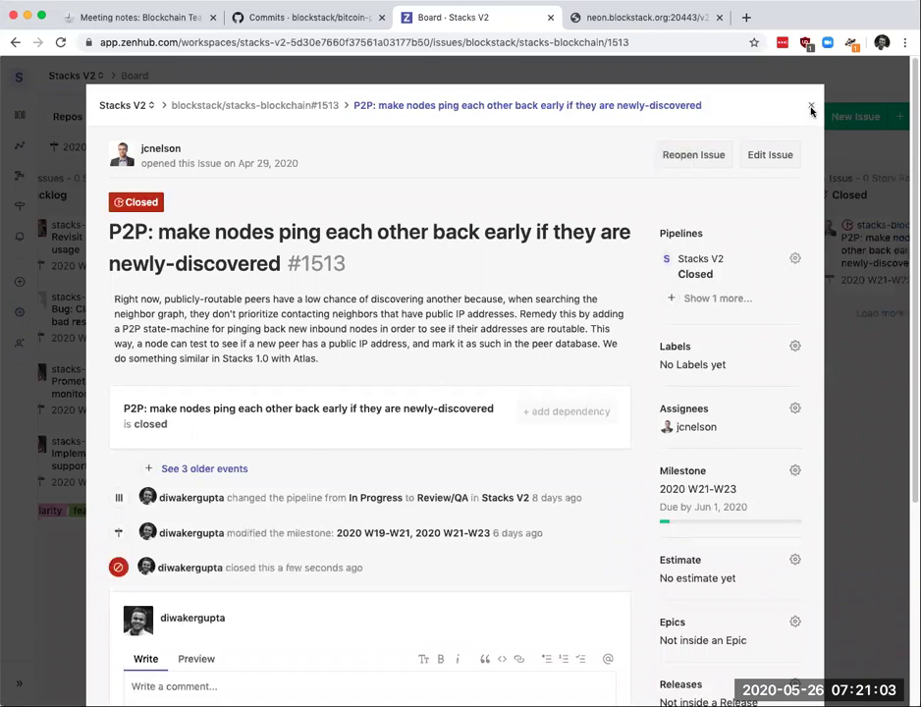
click(810, 105)
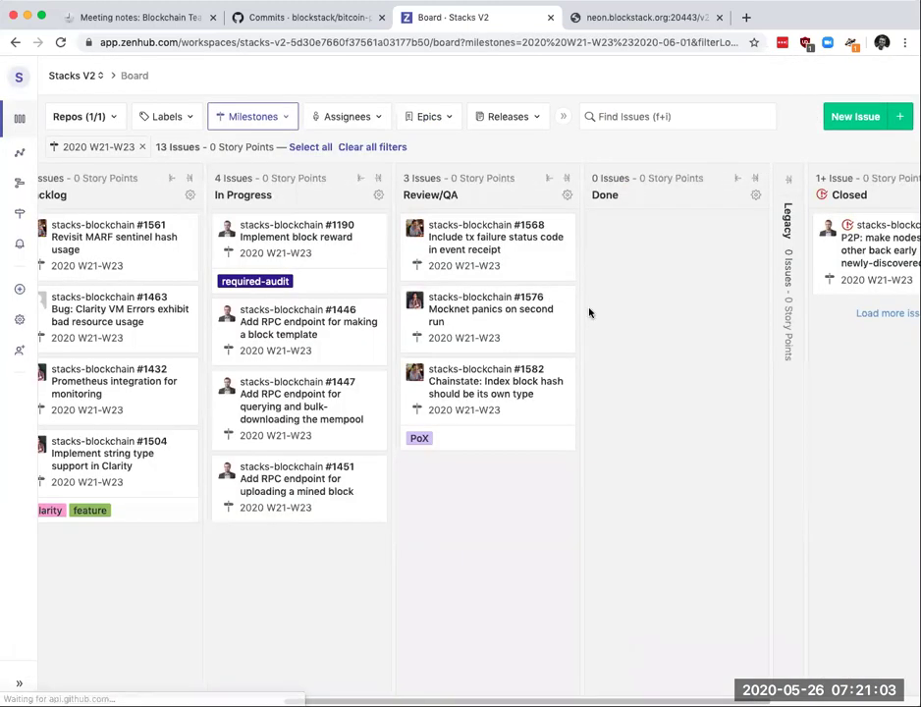
Step: Examine the Review/QA issues #1568 on tx failure status codes and #1576 on Mocknet panics, including its reproduction steps and logs
click(541, 251)
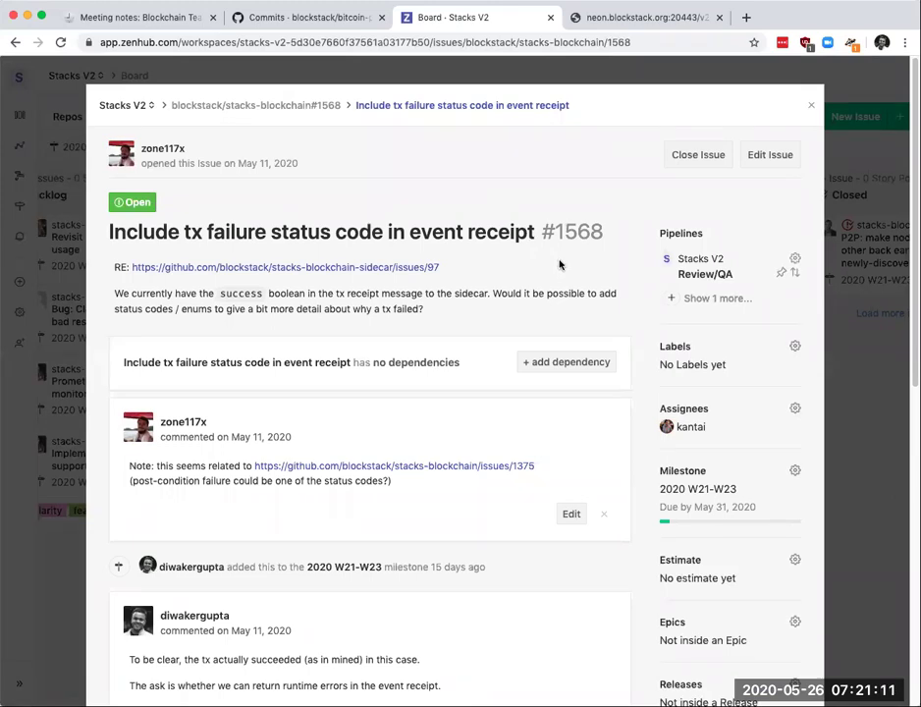
click(811, 107)
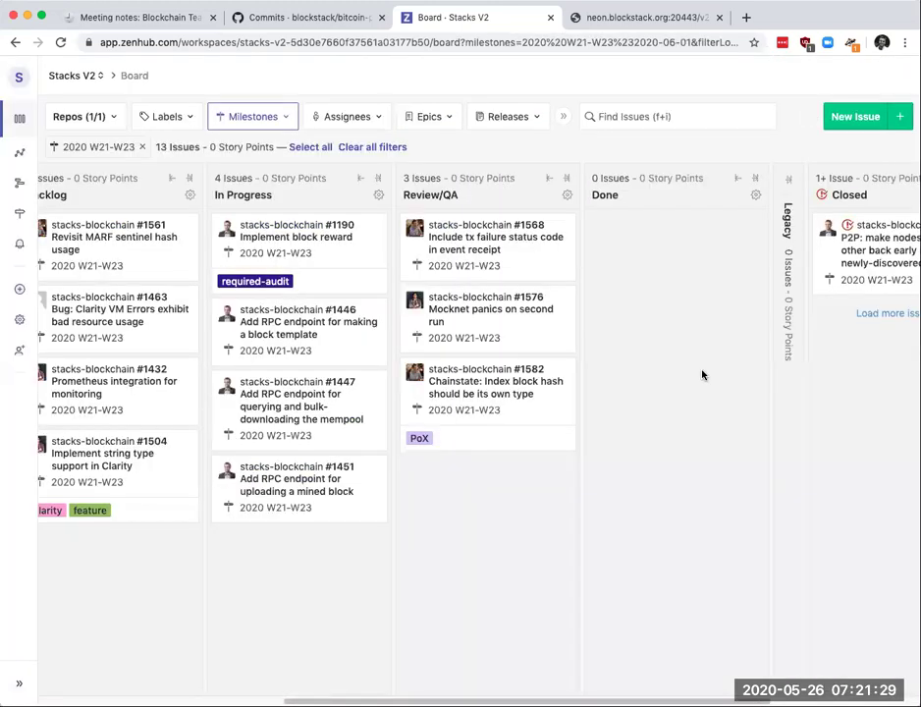
click(543, 330)
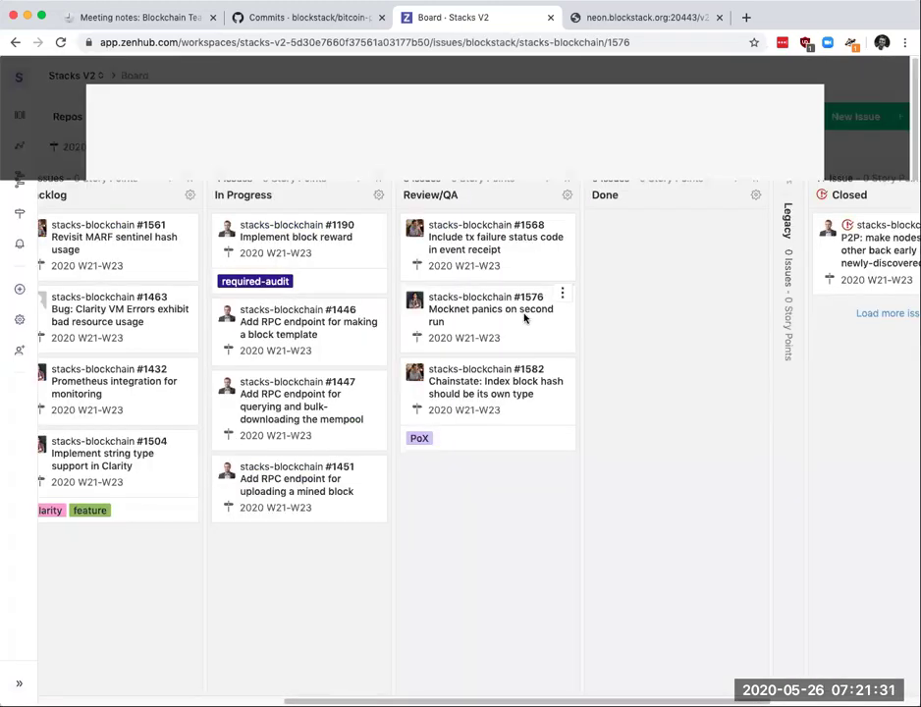
scroll(468, 366, down, 1)
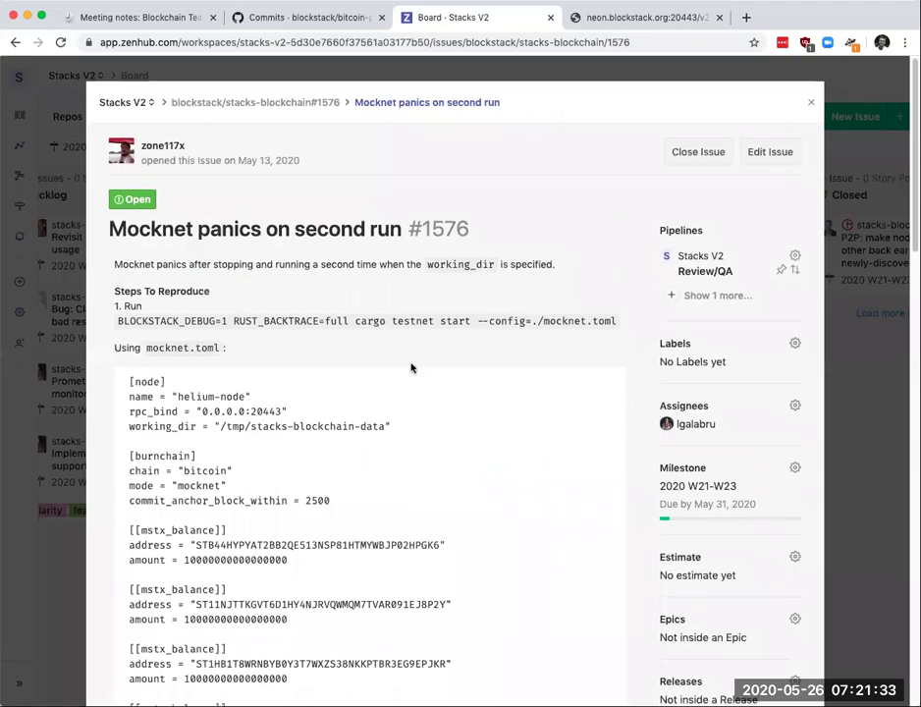
scroll(413, 368, down, 2)
scroll(428, 363, down, 15)
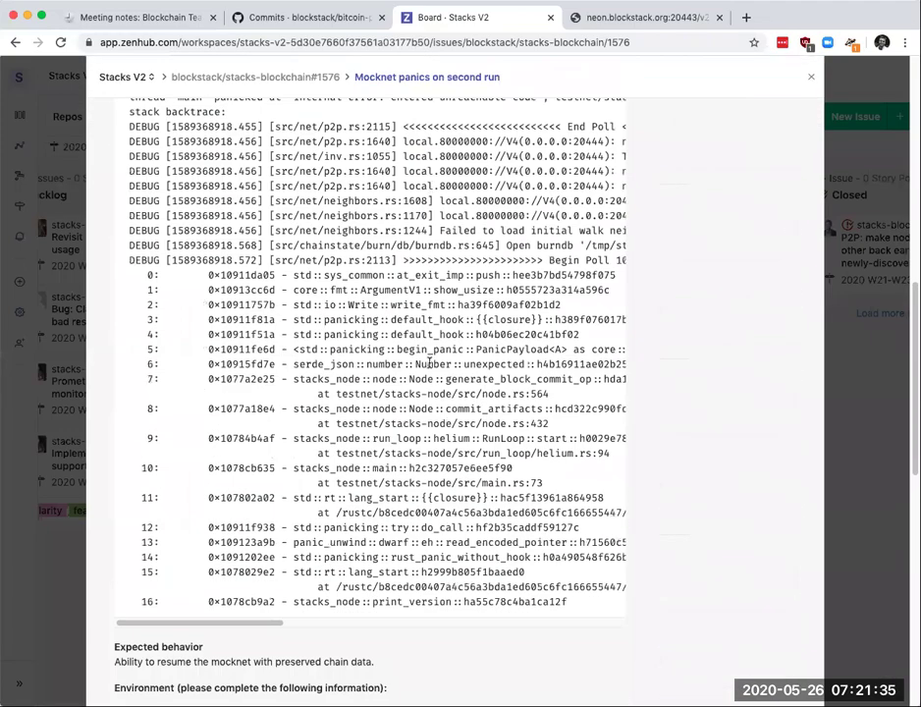
scroll(503, 309, up, 10)
scroll(499, 329, up, 3)
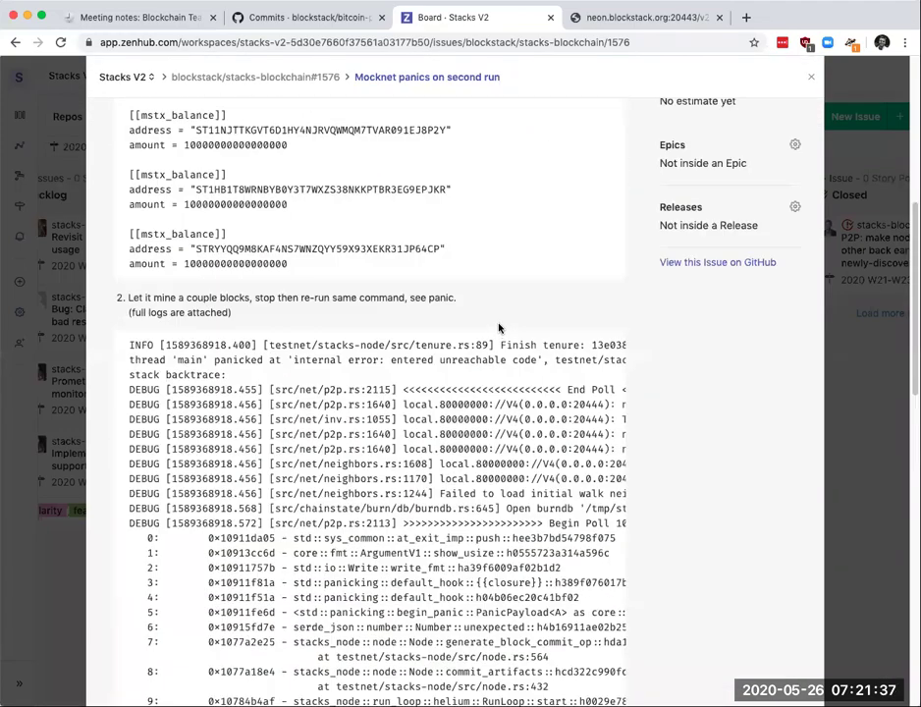
scroll(499, 331, up, 5)
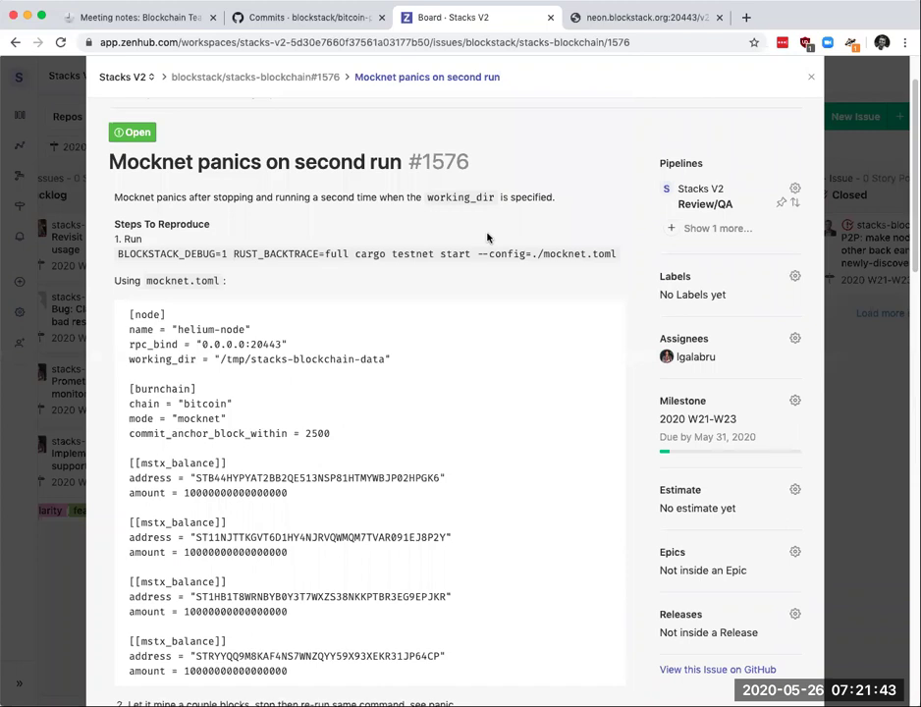
scroll(487, 237, down, 1)
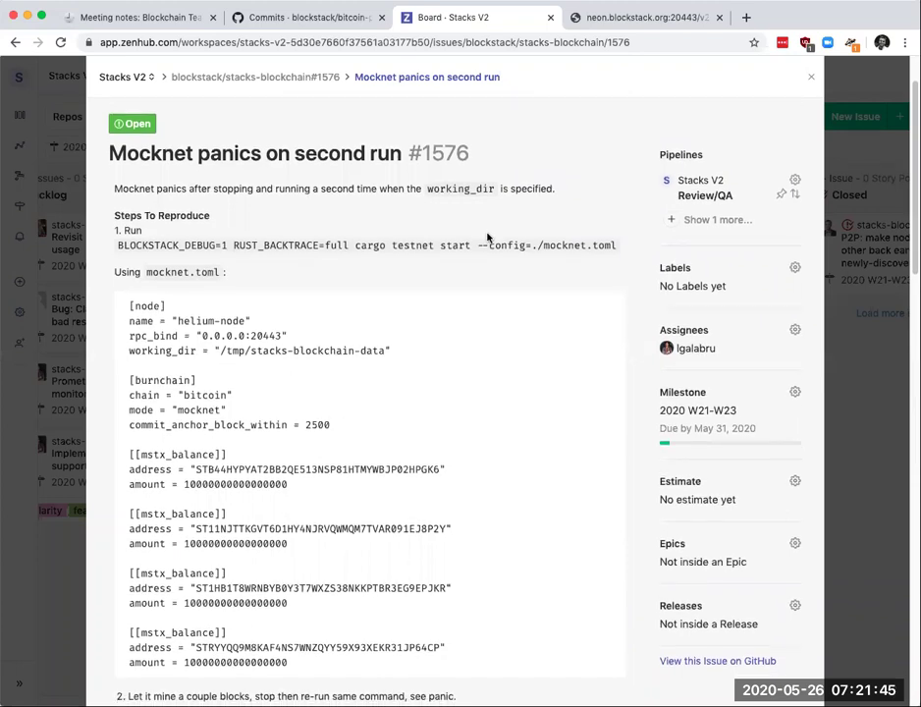
scroll(498, 247, down, 5)
scroll(574, 266, down, 6)
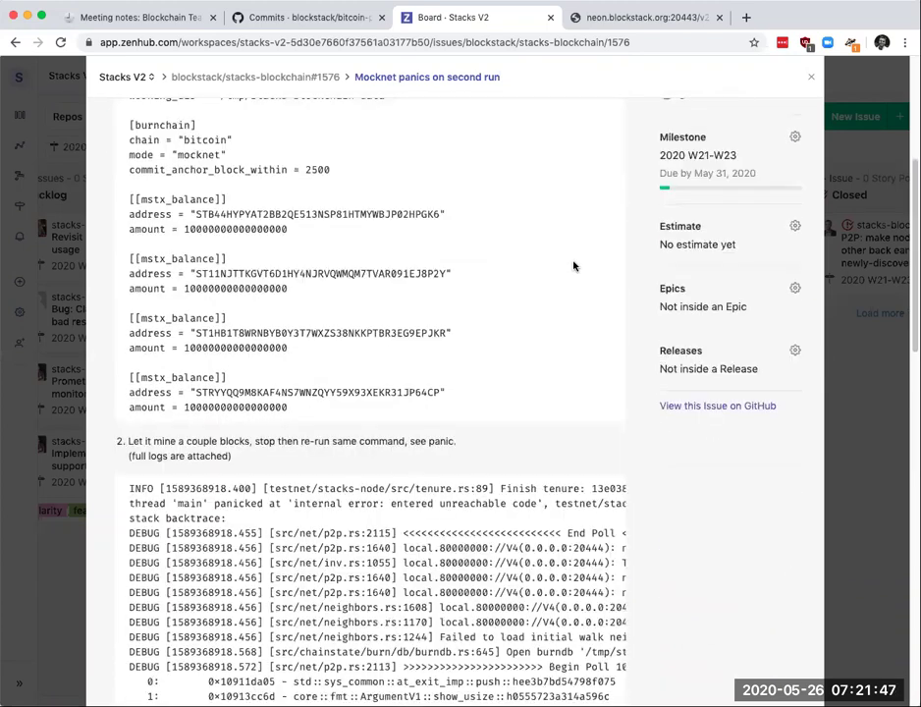
scroll(480, 373, down, 3)
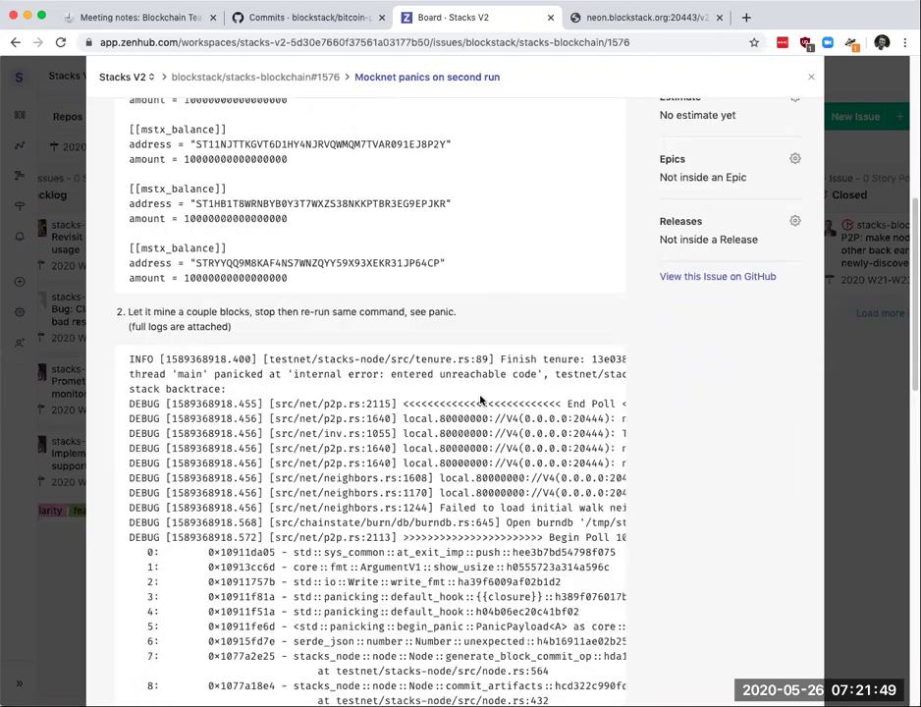
scroll(565, 324, down, 6)
scroll(564, 348, down, 7)
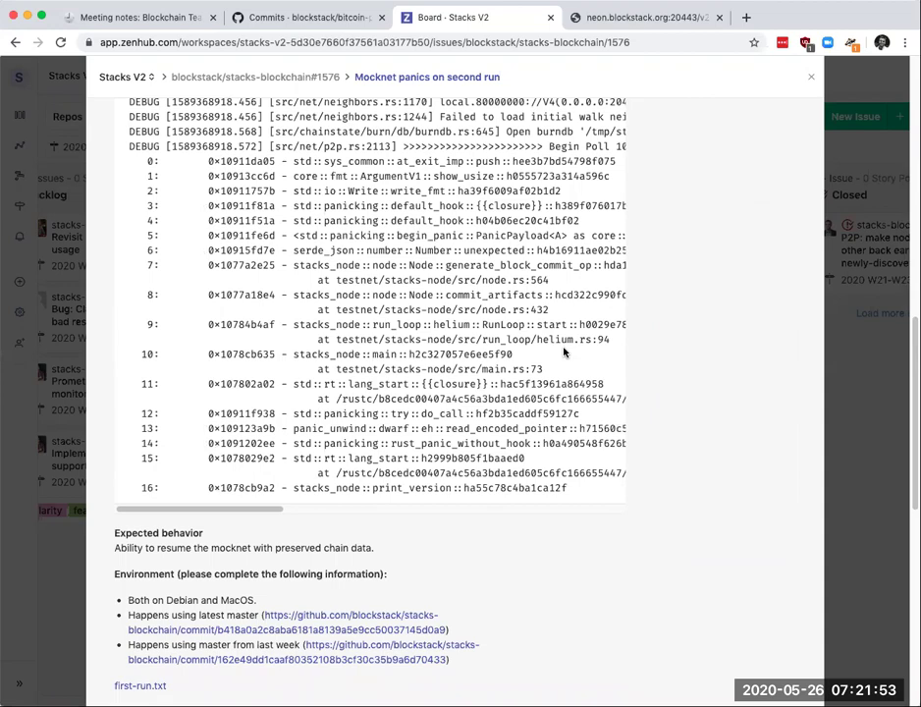
scroll(569, 351, down, 10)
scroll(744, 267, up, 20)
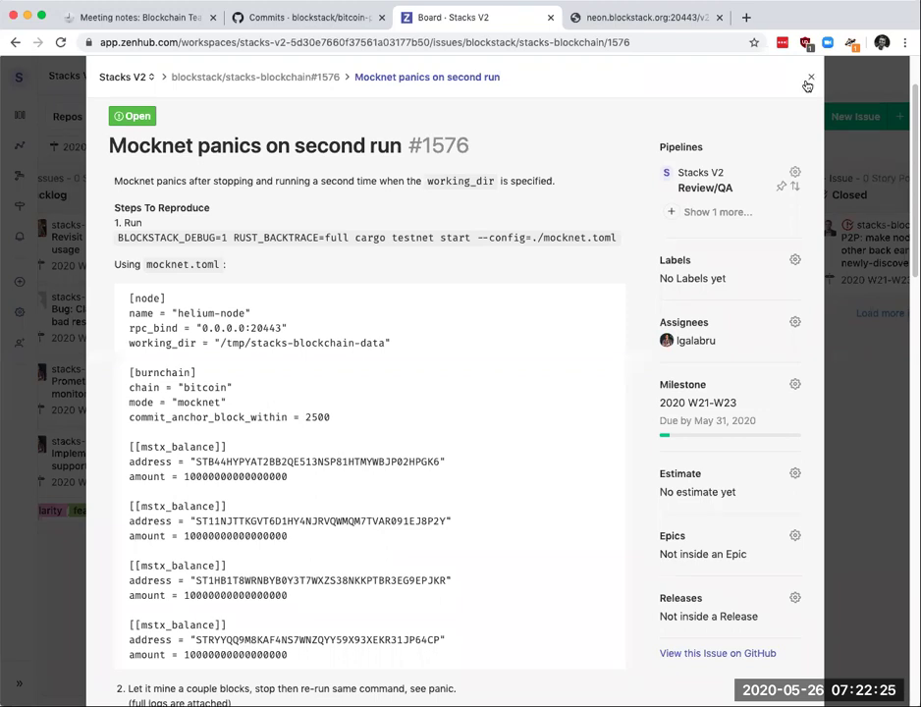
click(811, 80)
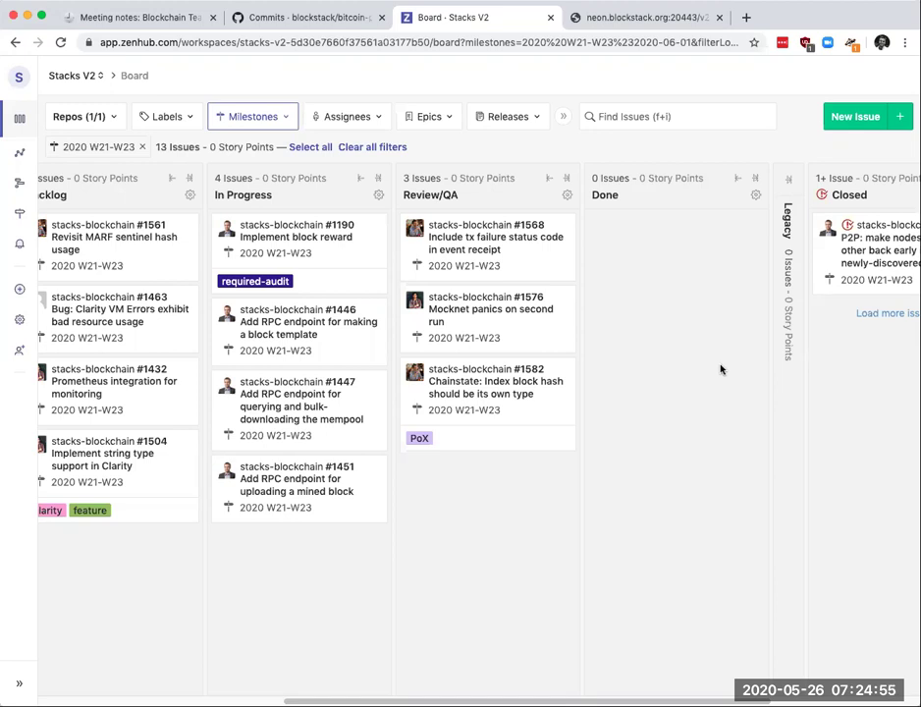
click(498, 333)
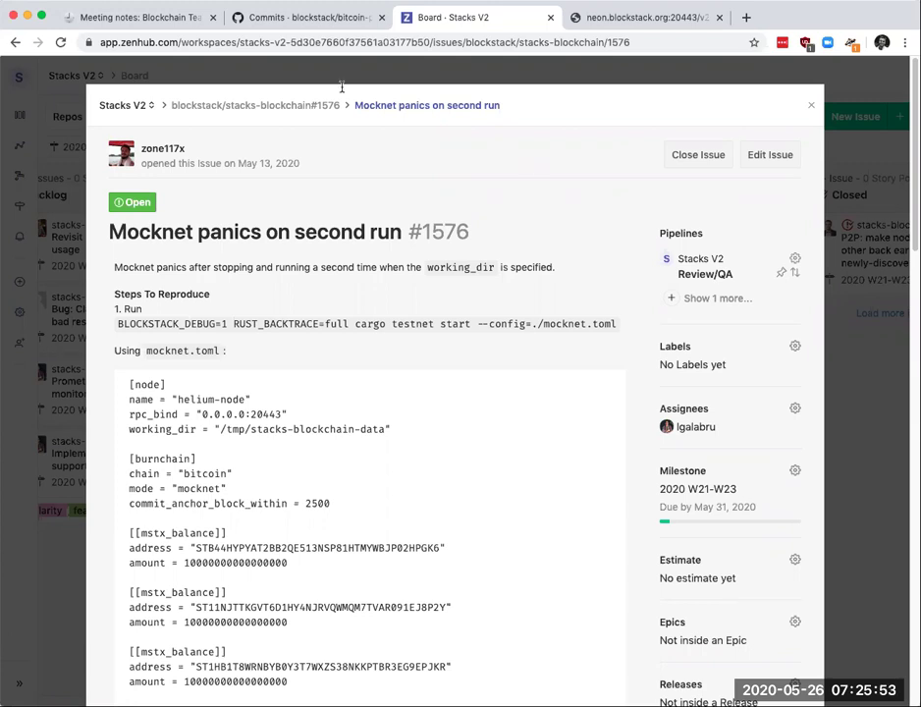
Step: In the Dropbox Paper meeting notes, add the unchecked action item "File new issue to support stop / start and re-use the chain state" after the p2p-firewall note
click(131, 25)
scroll(491, 435, down, 2)
scroll(492, 435, down, 3)
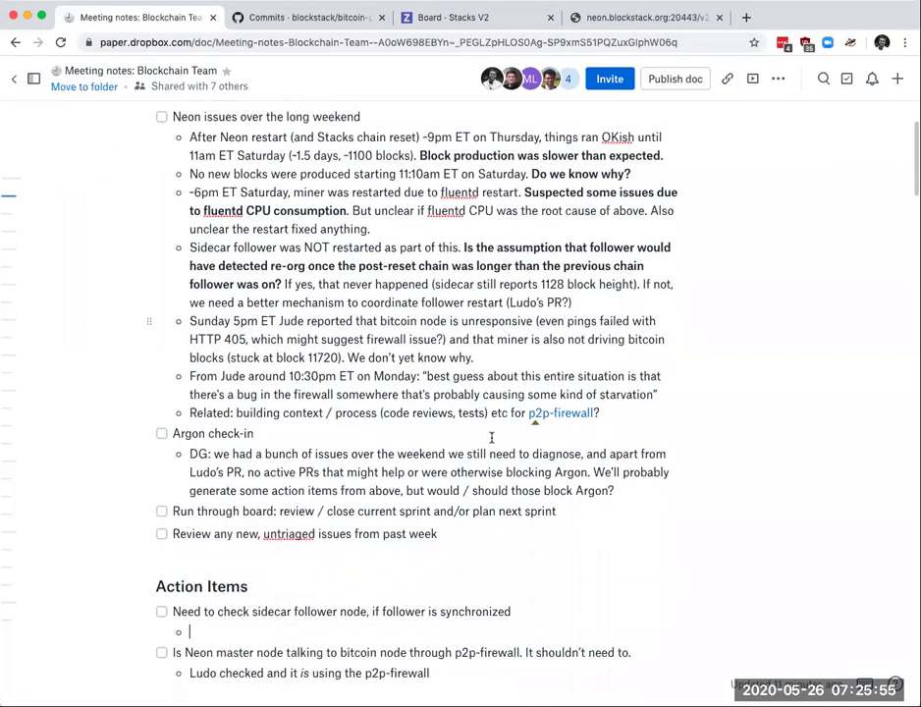
click(476, 633)
key(Return)
key(BackSpace)
text([] File new )
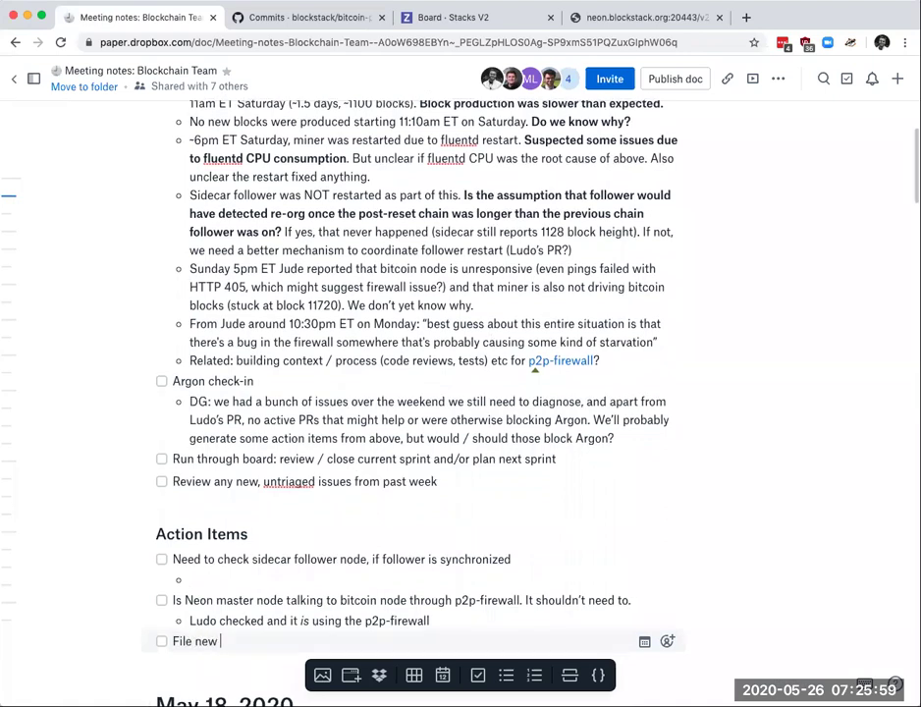
text(issue to support)
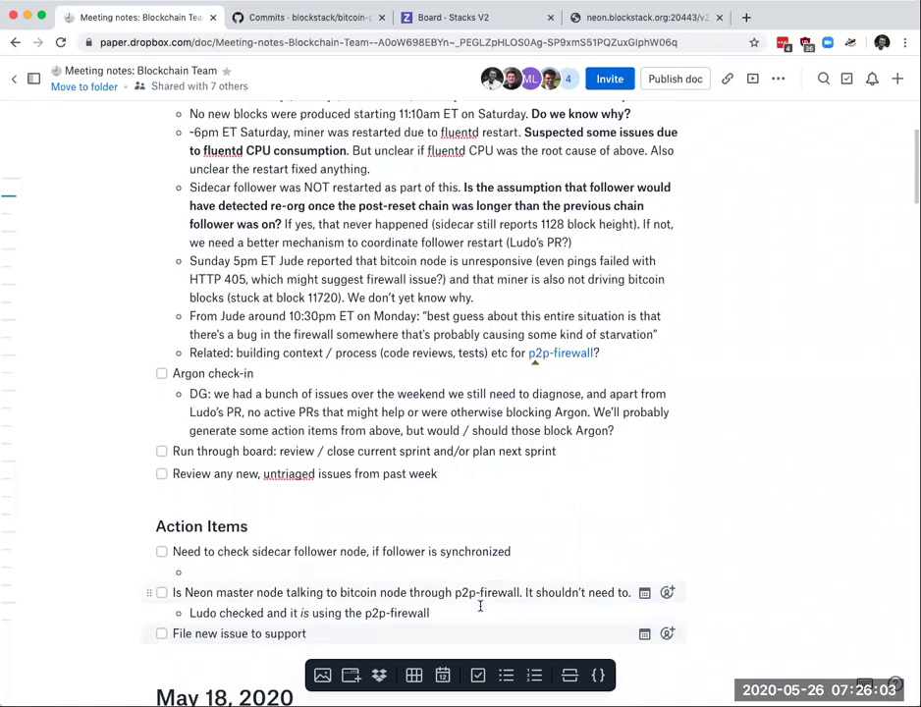
text( start)
key(BackSpace)
key(BackSpace)
key(BackSpace)
text(op / start and re=use )
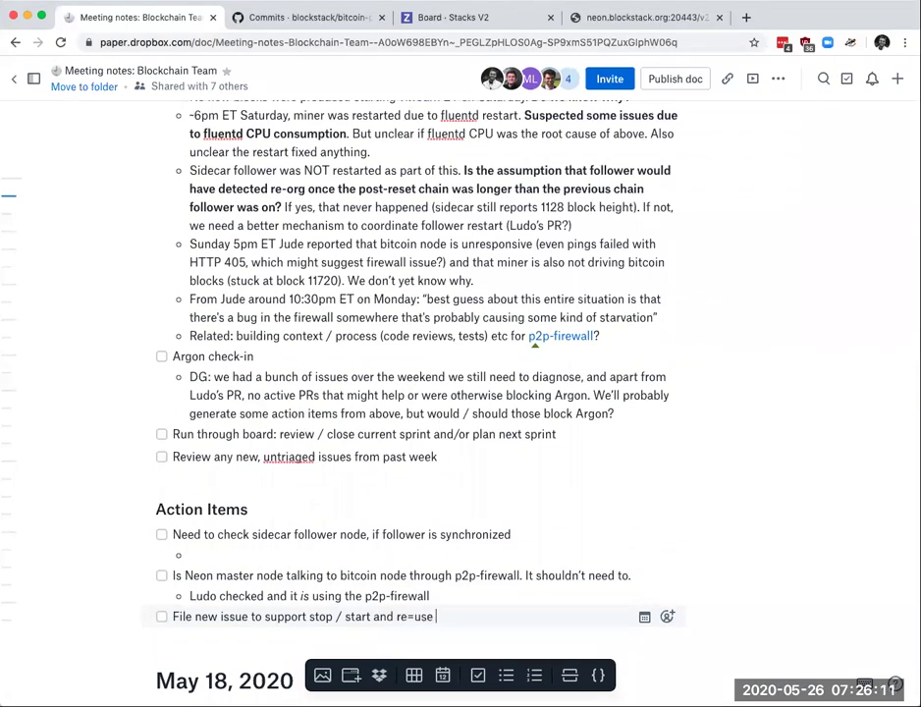
key(BackSpace)
key(BackSpace)
key(BackSpace)
key(BackSpace)
key(BackSpace)
text(-use the chain state)
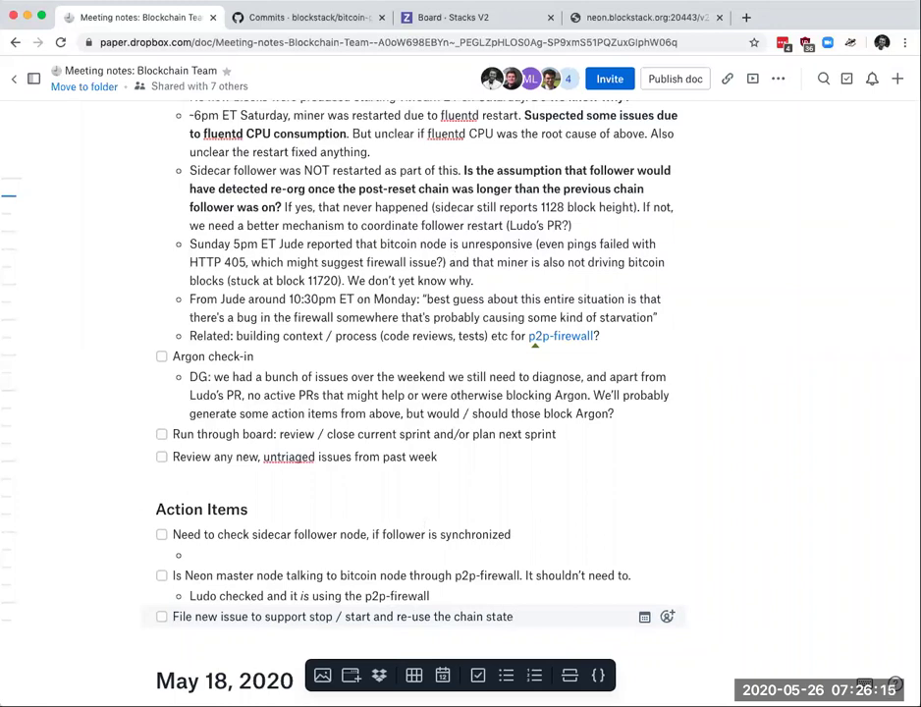
Step: Return to the ZenHub board, dismiss the issue #1576 details and view the Backlog and In Progress columns
click(260, 15)
click(452, 24)
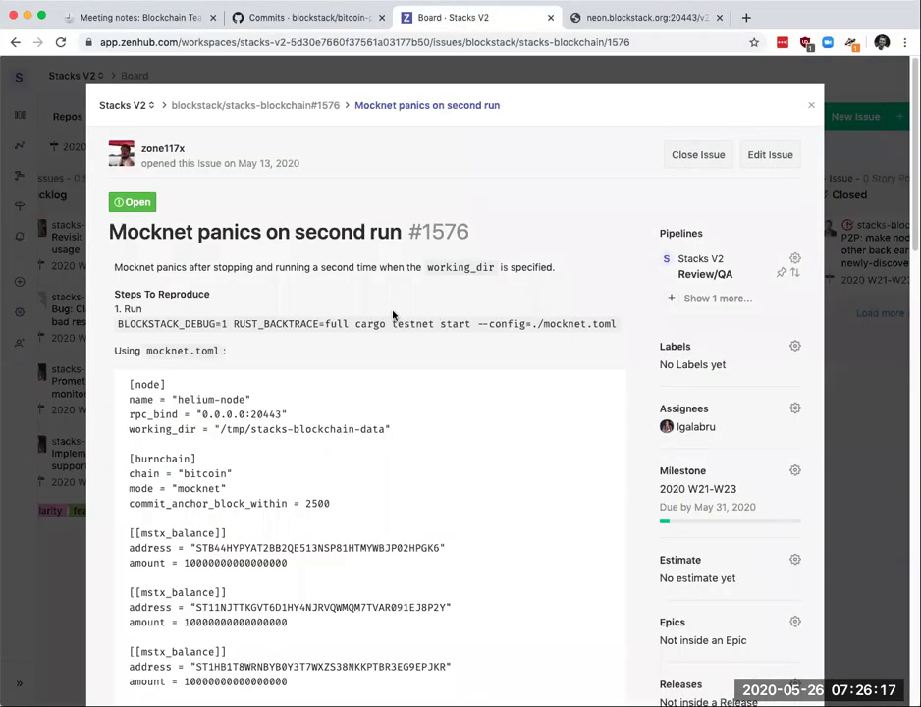
key(Escape)
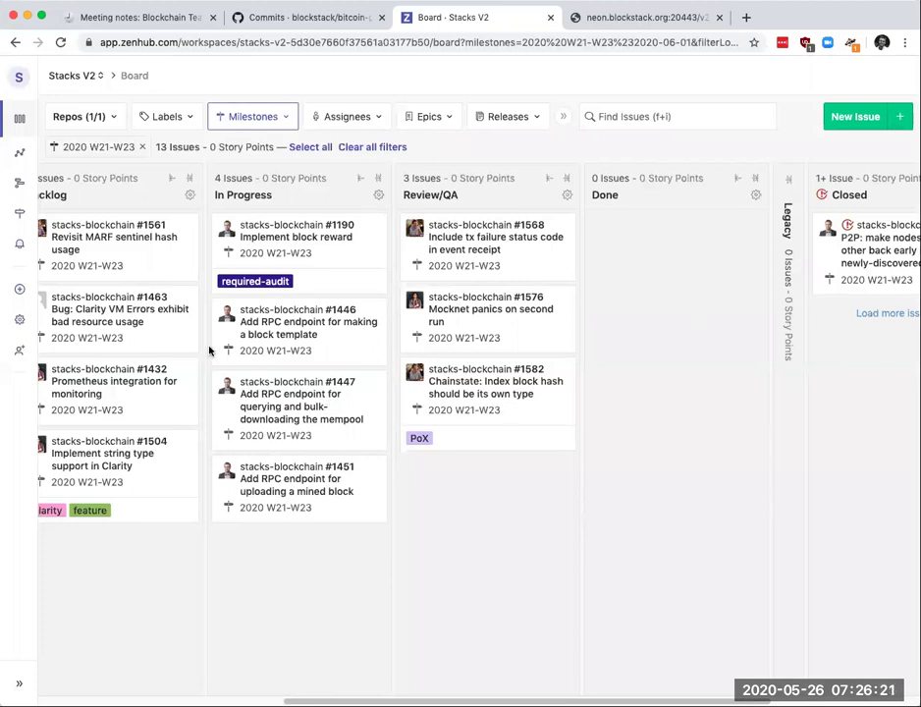
scroll(280, 301, left, 2)
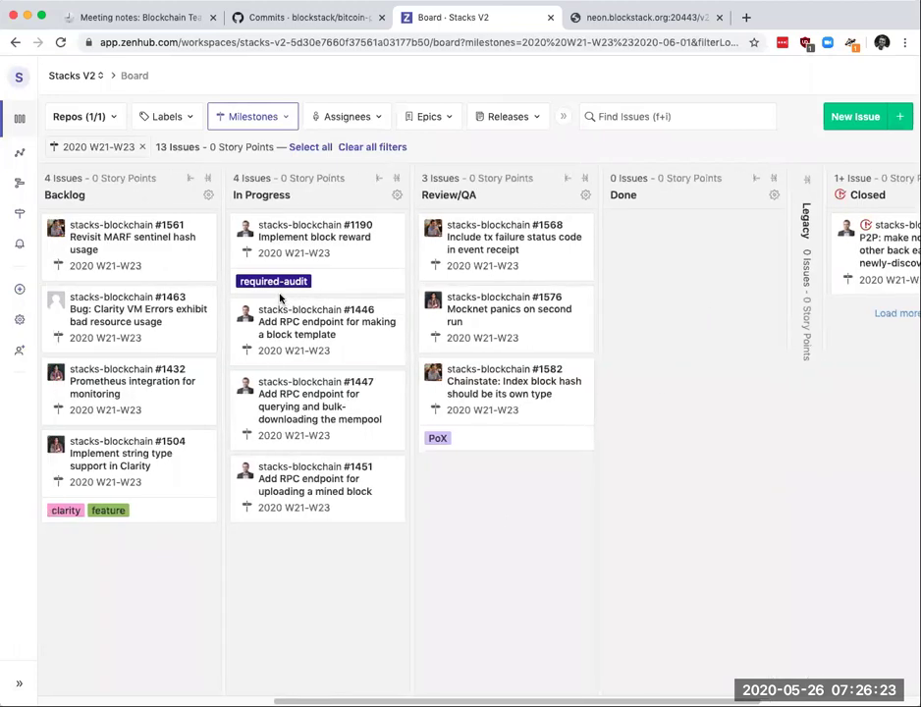